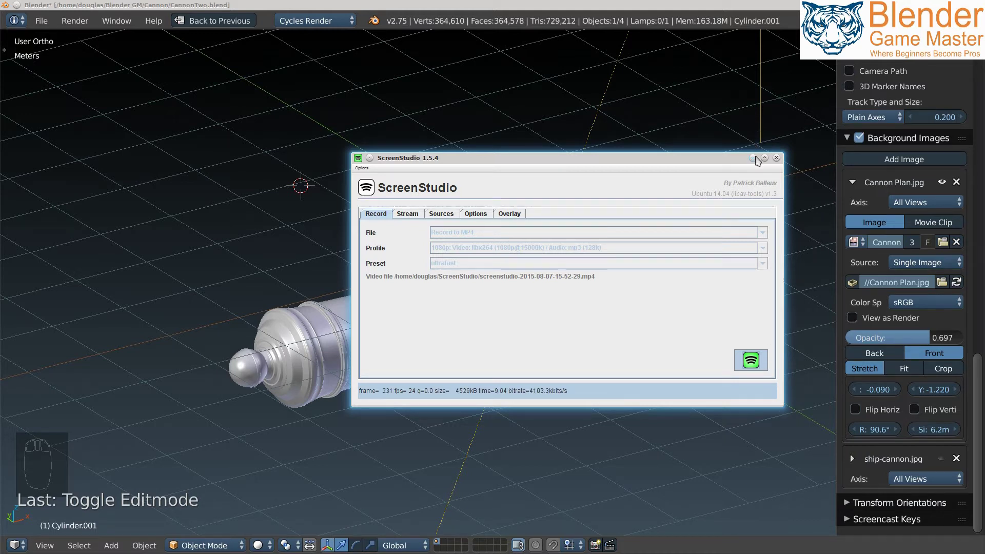
- Move the trunnion cylinder to an empty layer and display only that layer
click(757, 159)
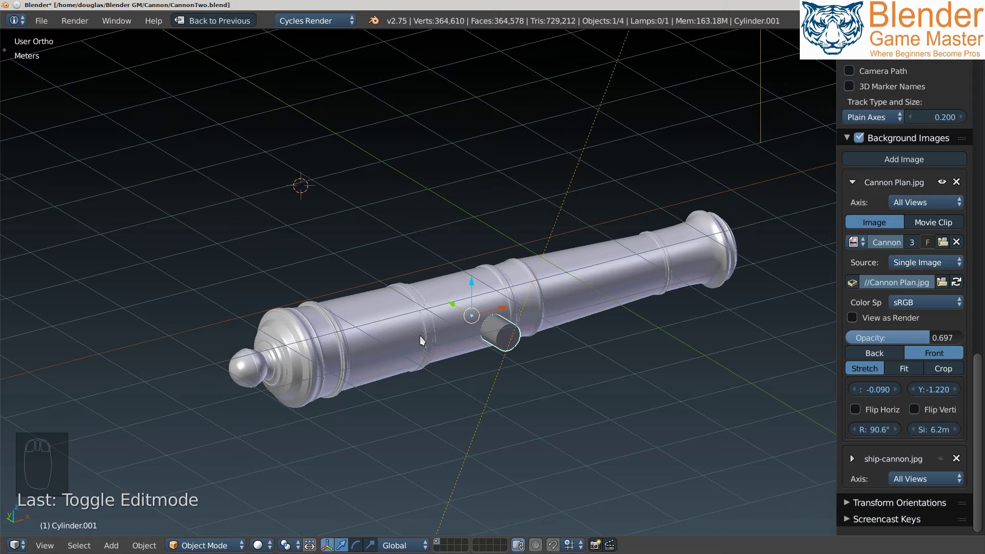
scroll(578, 325, up, 1)
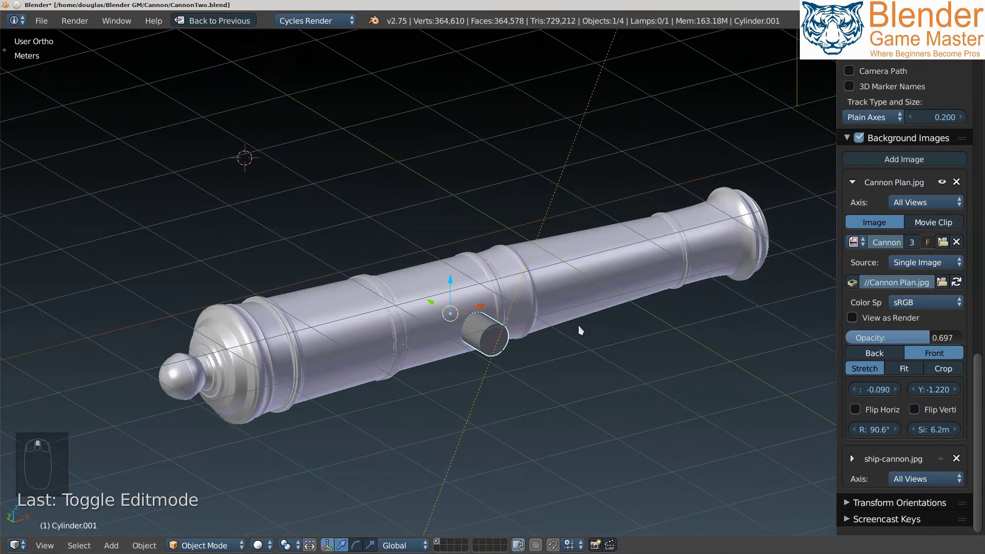
scroll(580, 327, up, 1)
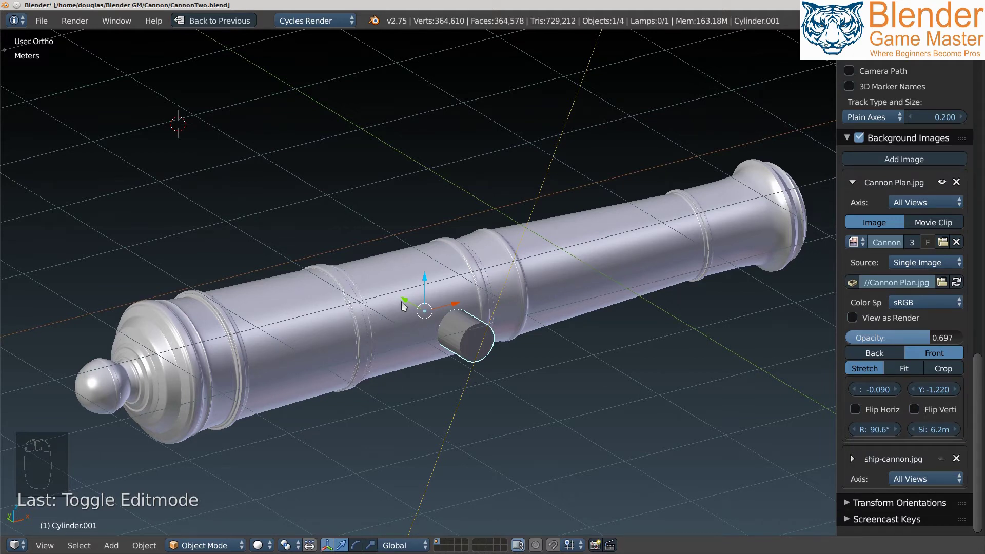
scroll(547, 282, up, 2)
scroll(548, 282, up, 2)
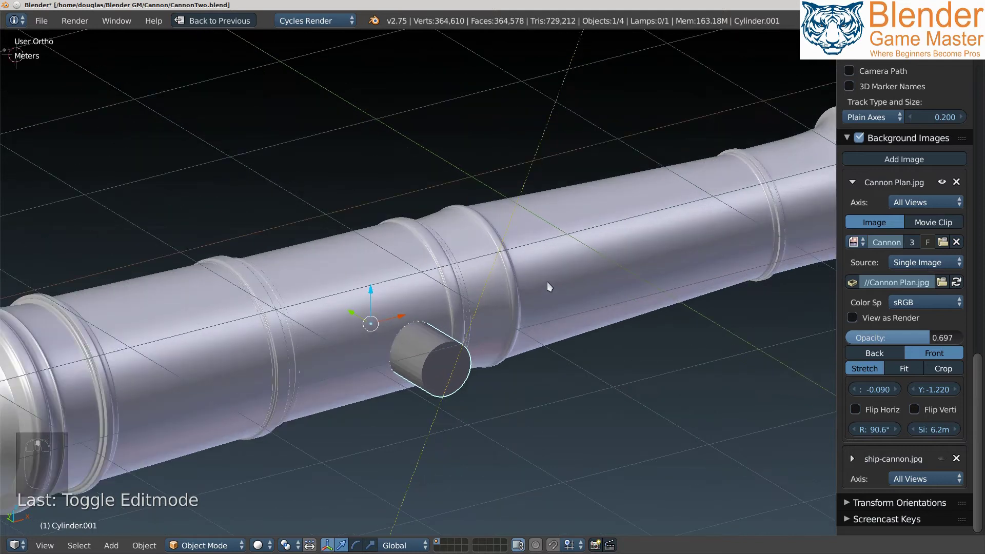
scroll(469, 281, up, 4)
scroll(403, 308, down, 5)
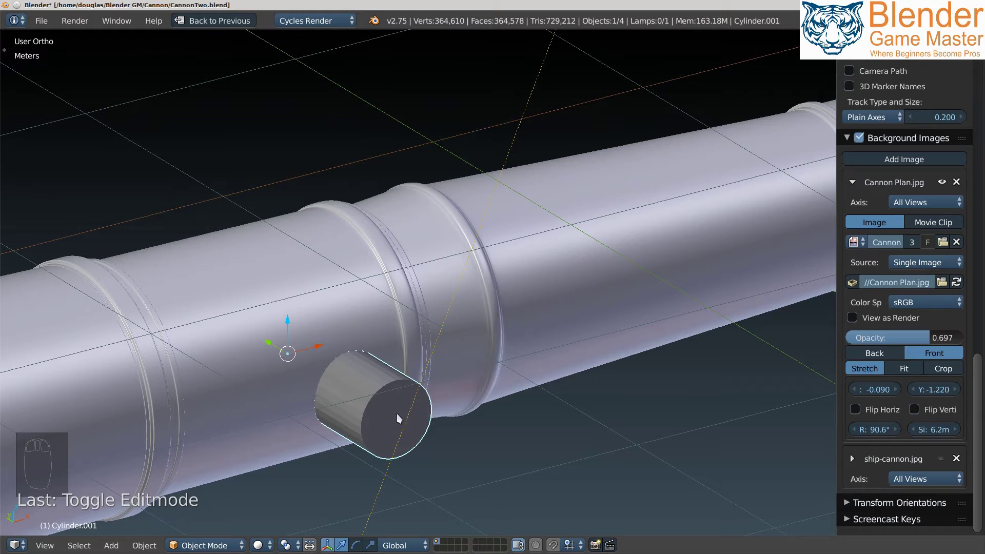
key(m)
click(523, 440)
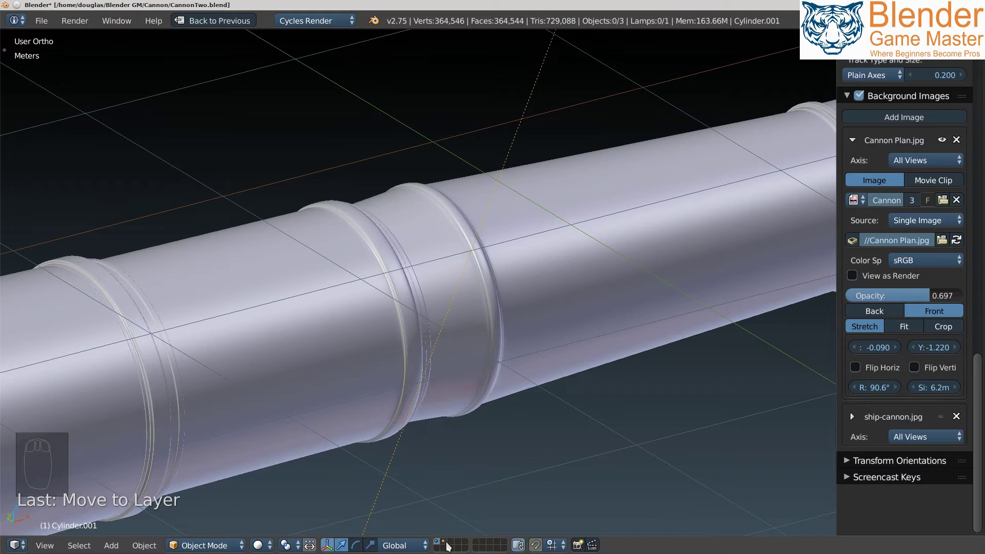
click(446, 545)
shift+middle_drag(393, 396, 583, 294)
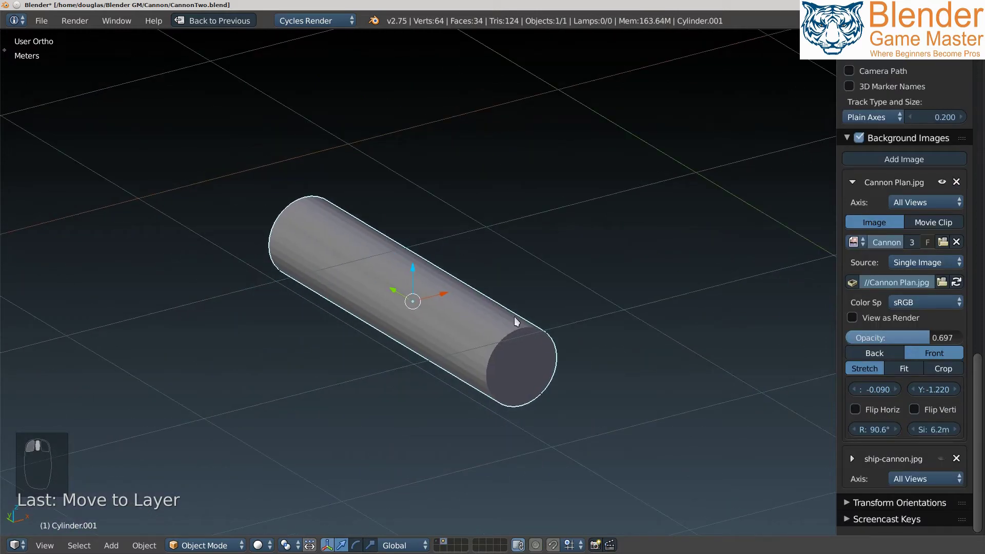
scroll(585, 311, up, 2)
key(Tab)
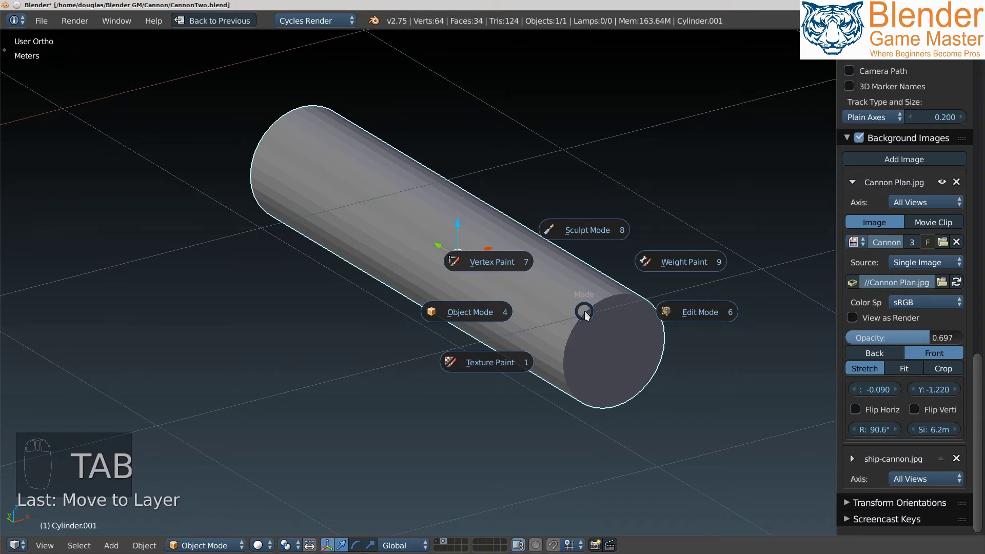
- Show the tool shelf, apply Shading: Smooth in Object Mode, then return to Edit Mode
click(675, 314)
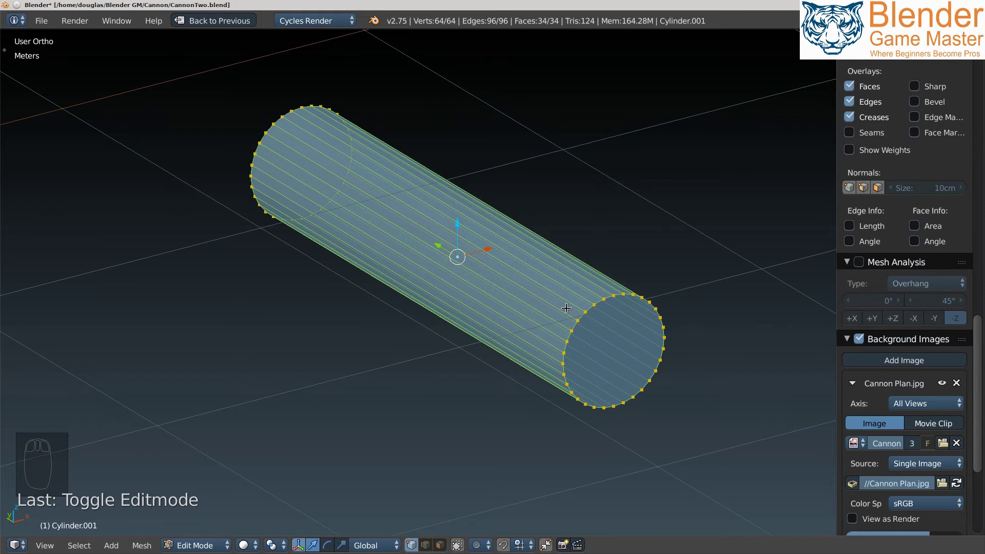
middle_drag(566, 307, 559, 317)
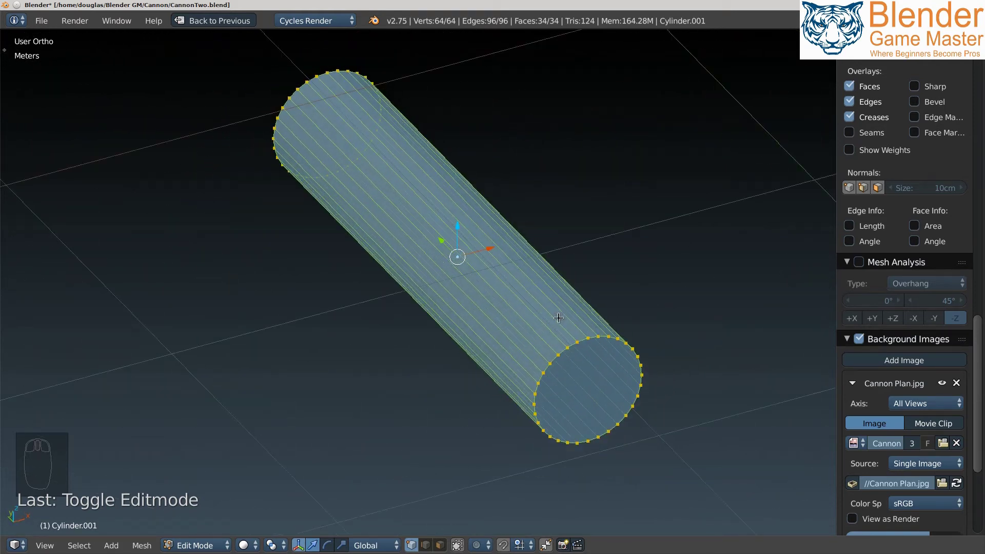
key(t)
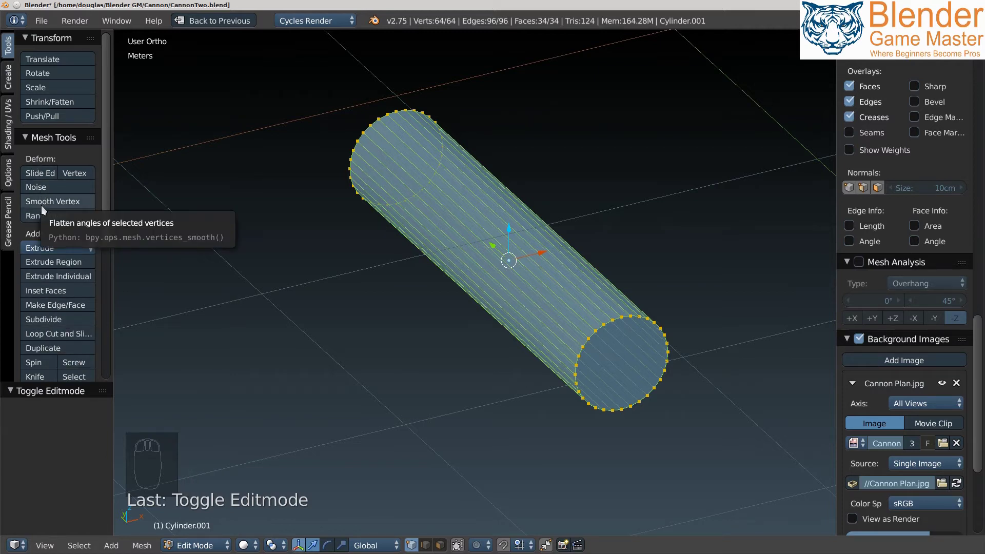
key(Tab)
click(111, 240)
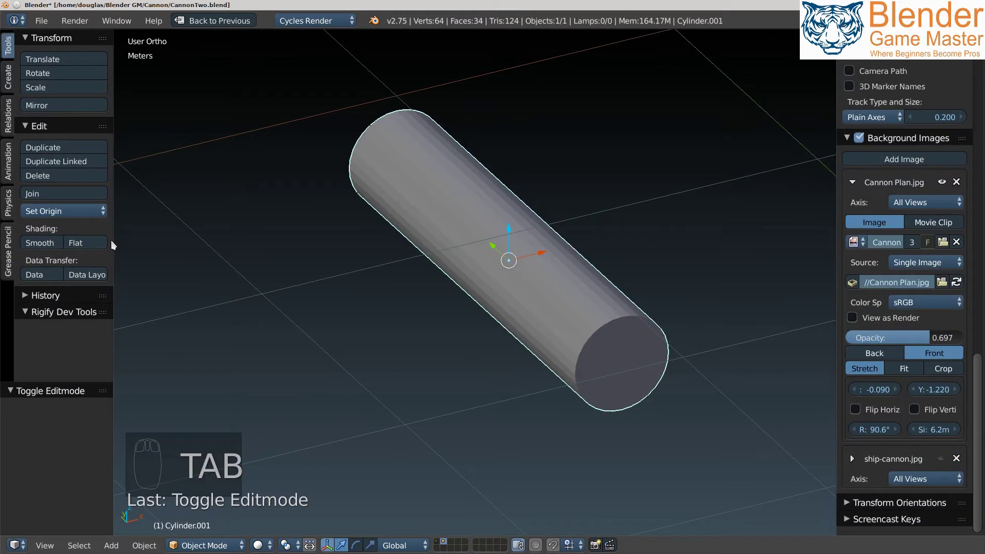
click(41, 243)
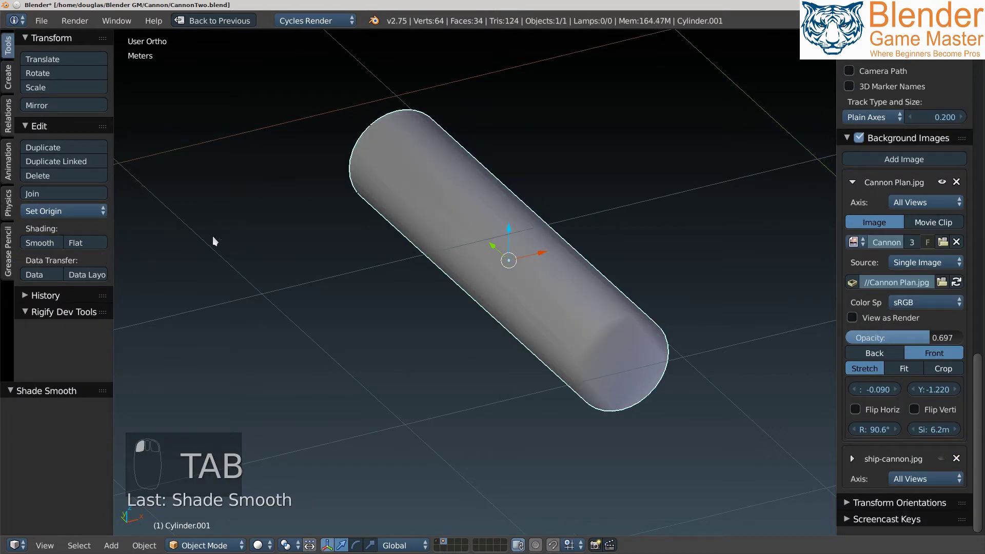
key(Tab)
click(300, 240)
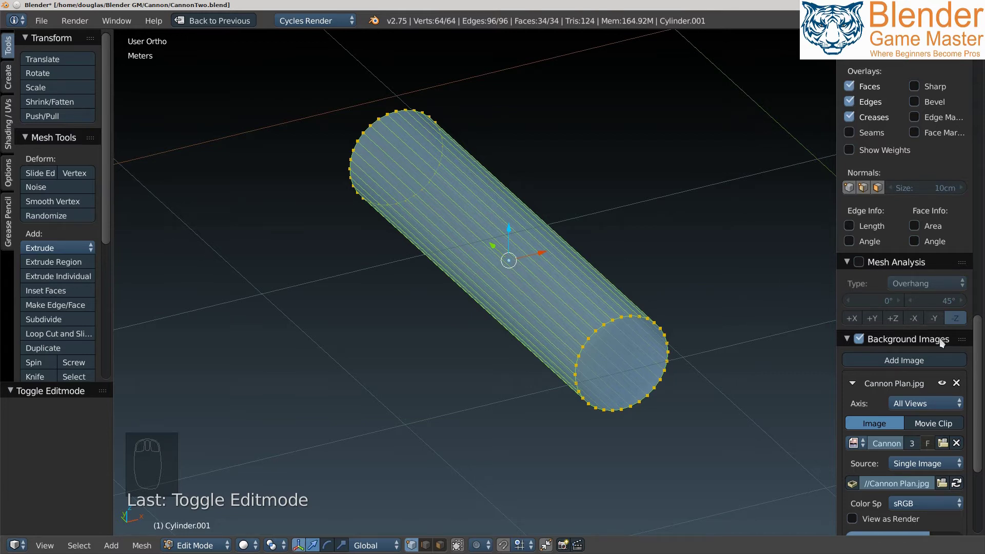
scroll(940, 343, down, 2)
scroll(941, 344, down, 1)
scroll(936, 327, up, 5)
scroll(937, 328, up, 5)
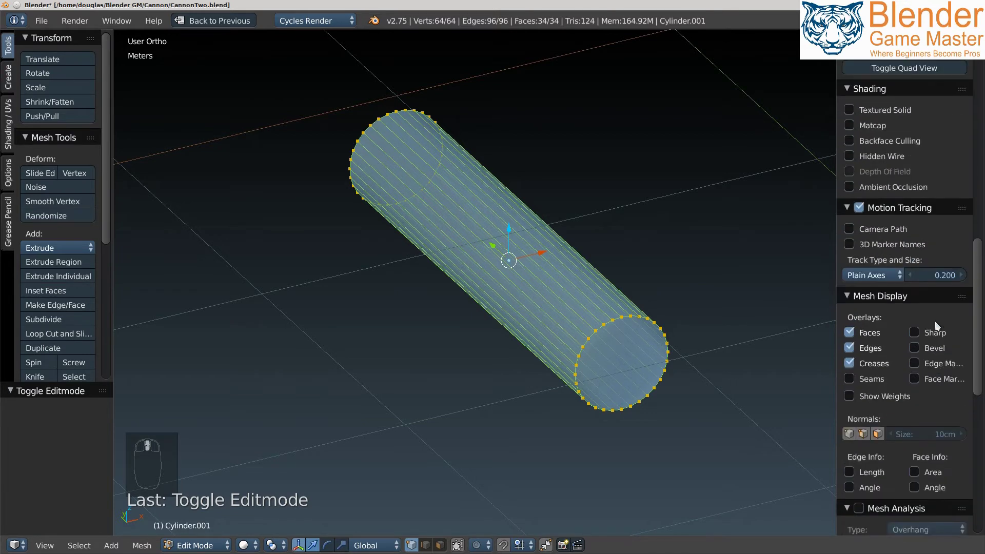
scroll(936, 321, down, 4)
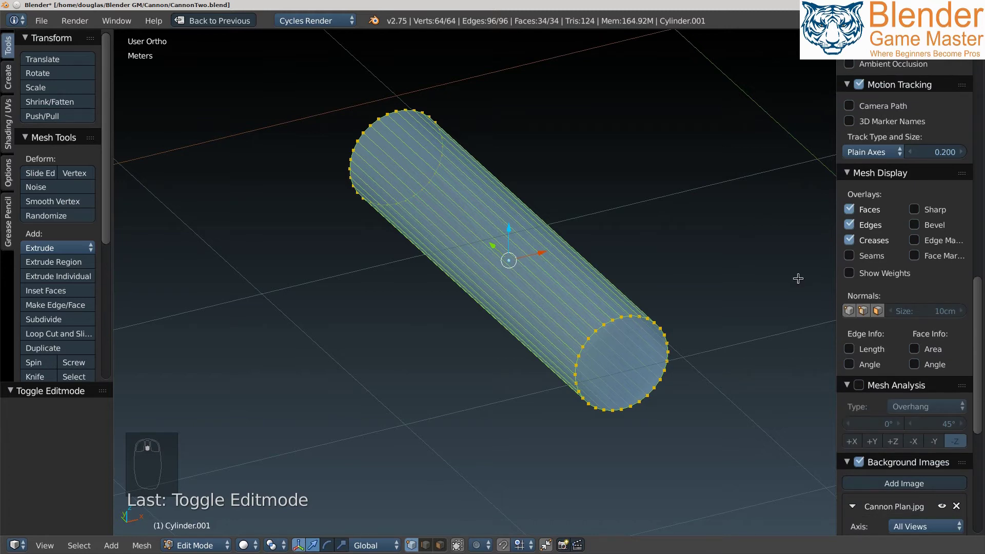
- Restore the normal layout and add a Subdivision Surface modifier with view level 2
key(shift+space)
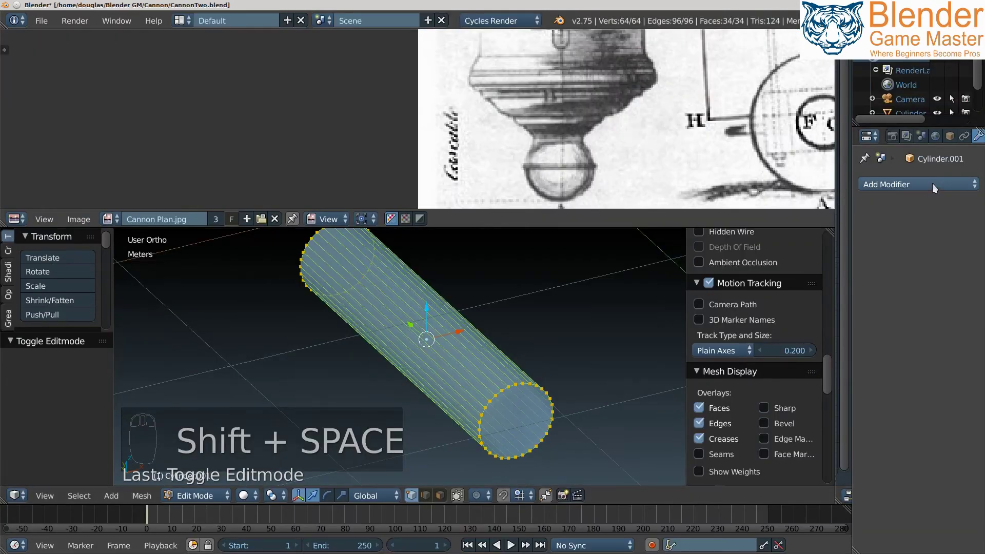
click(947, 186)
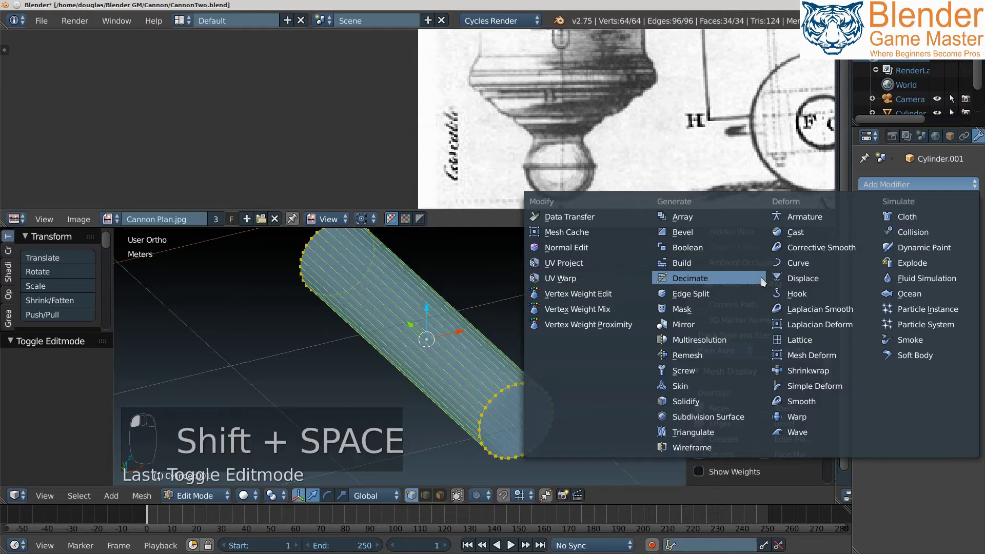
click(690, 415)
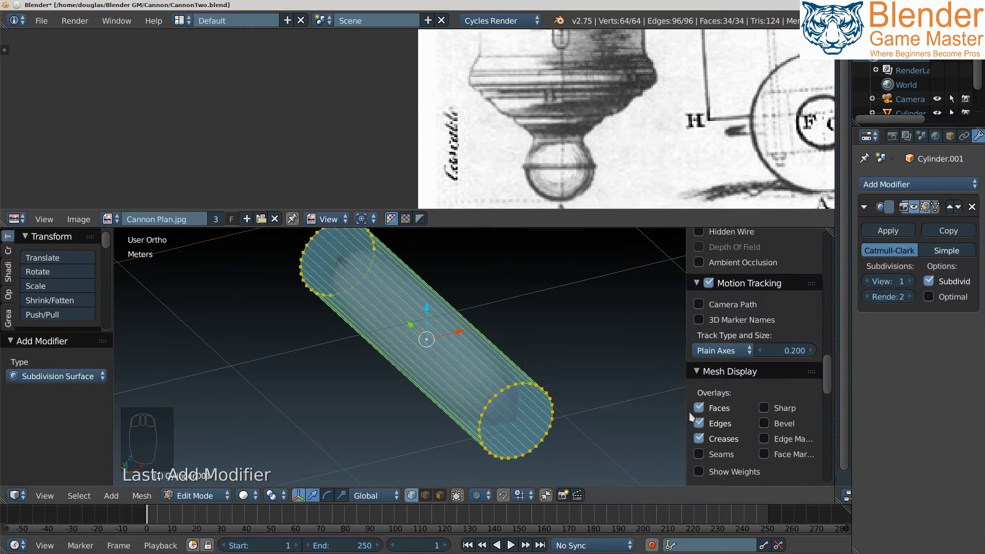
click(909, 282)
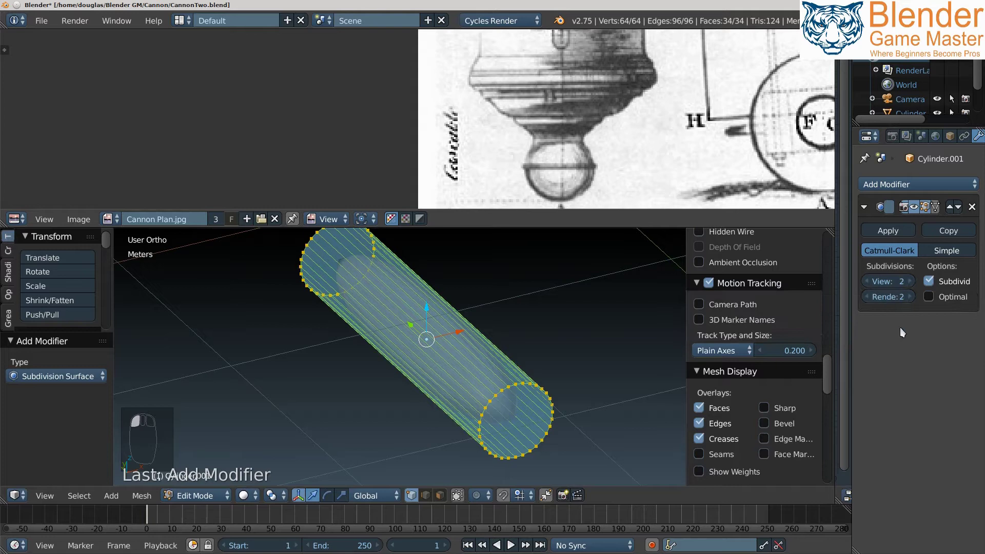
- Add a Mirror modifier to the cylinder
click(935, 186)
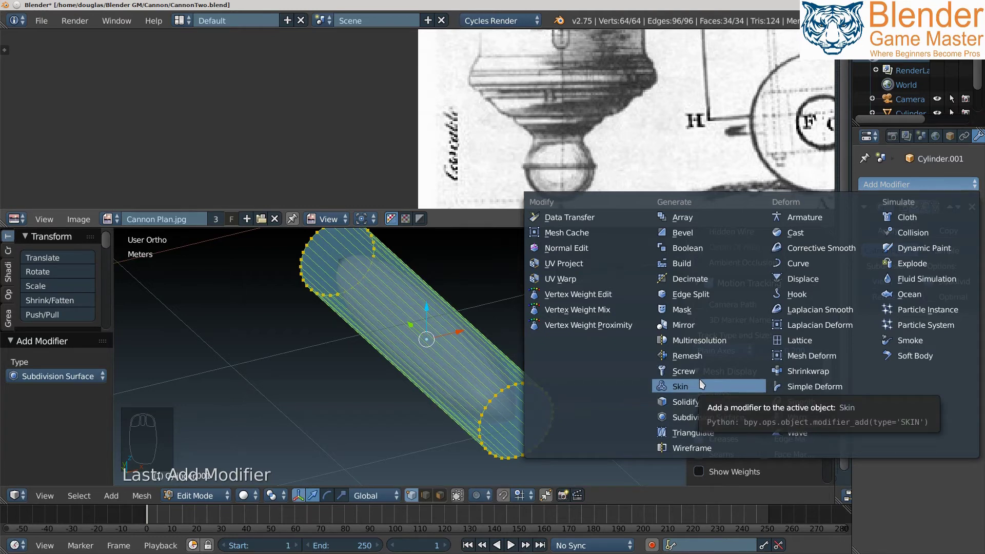
click(693, 325)
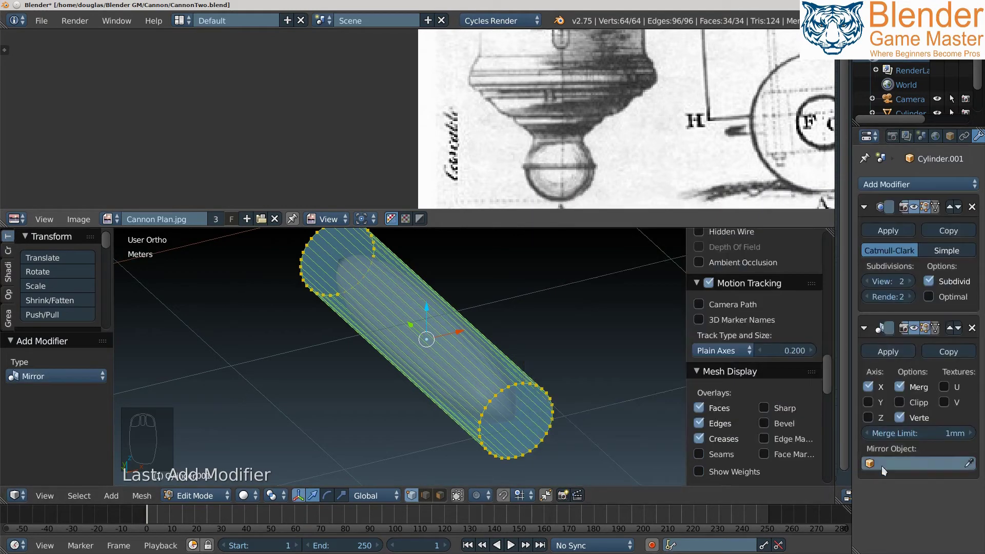
middle_drag(492, 395, 470, 403)
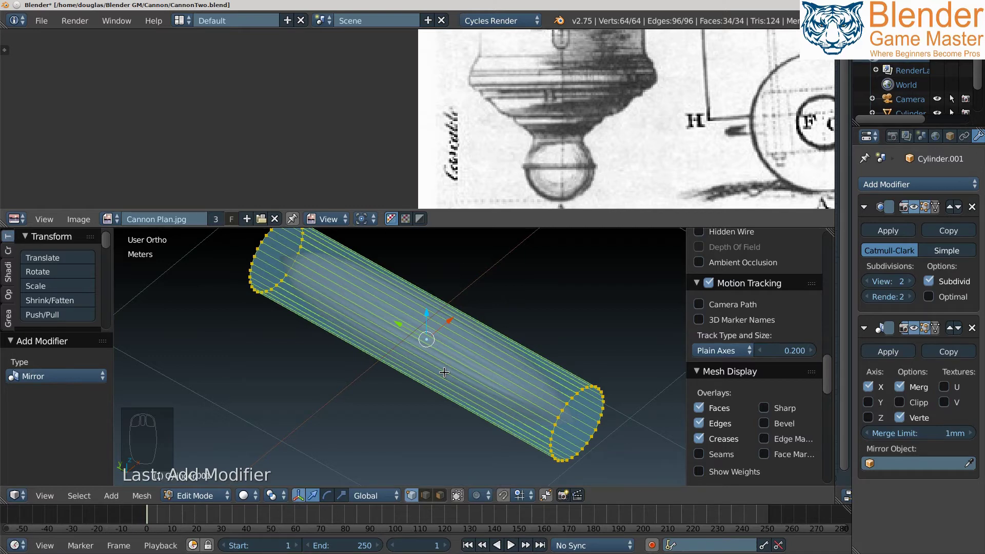
- Add an unslid edge loop around the cylinder's middle
key(ctrl+r)
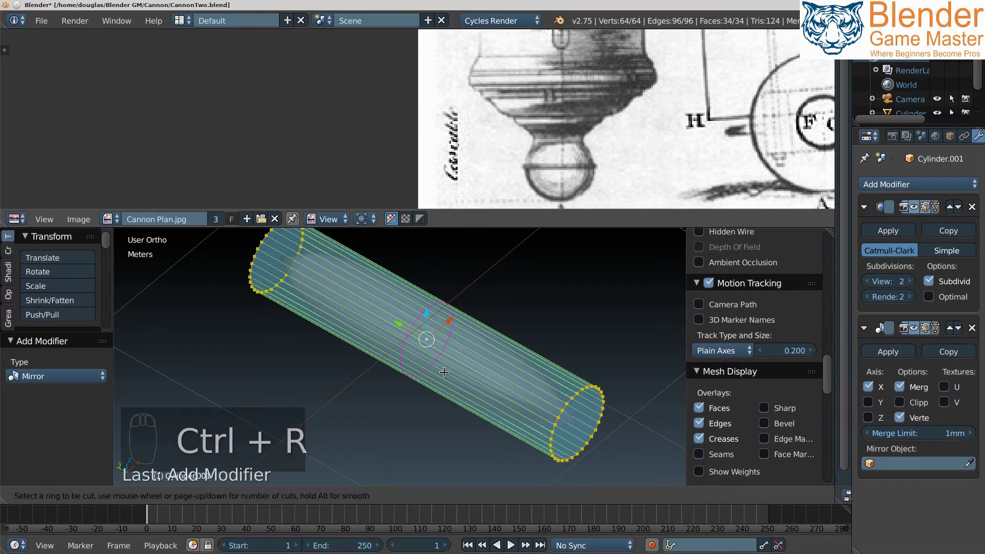
click(444, 372)
right_click(445, 373)
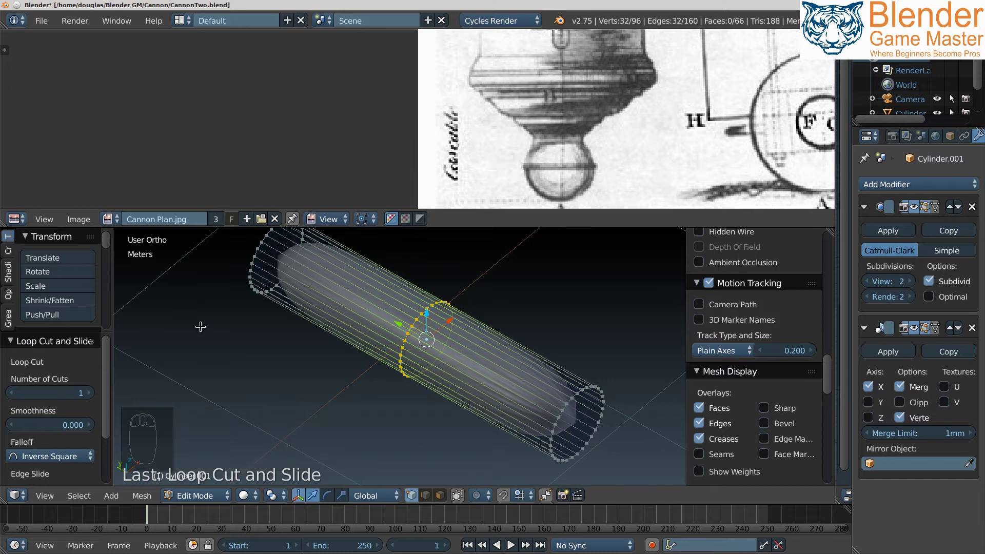
scroll(281, 323, down, 2)
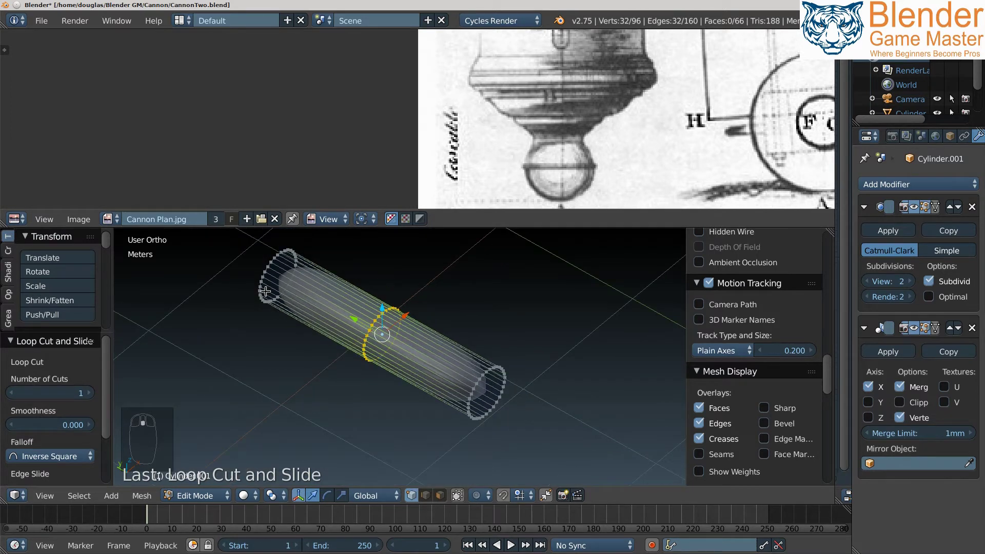
- Circle-select the cylinder's end vertex ring and delete those vertices
right_click(263, 291)
key(c)
drag(263, 290, 286, 255)
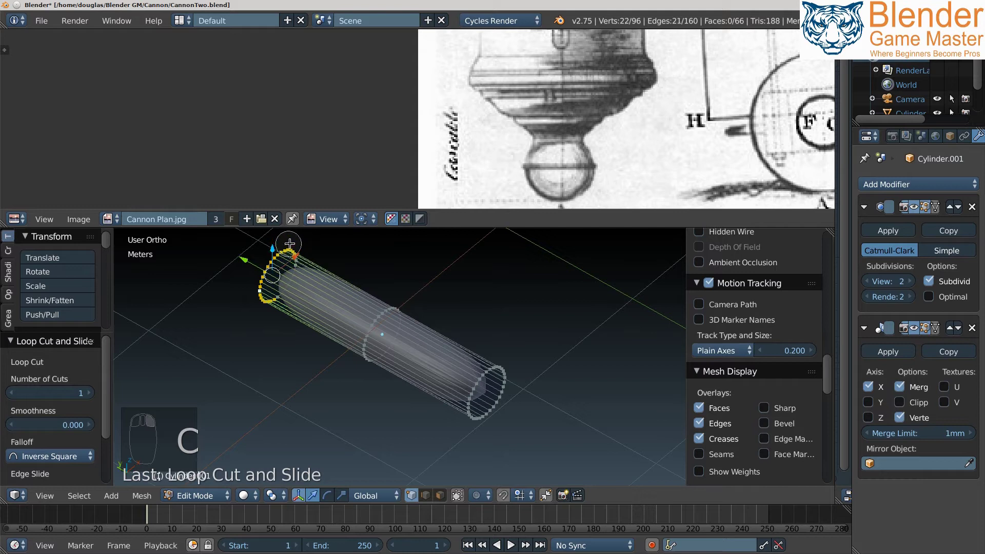
right_click(266, 292)
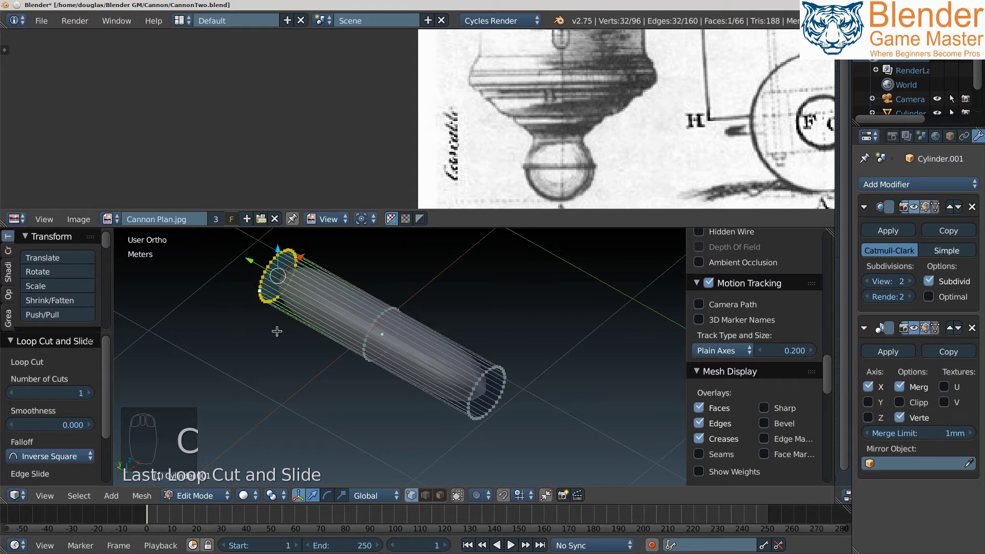
key(x)
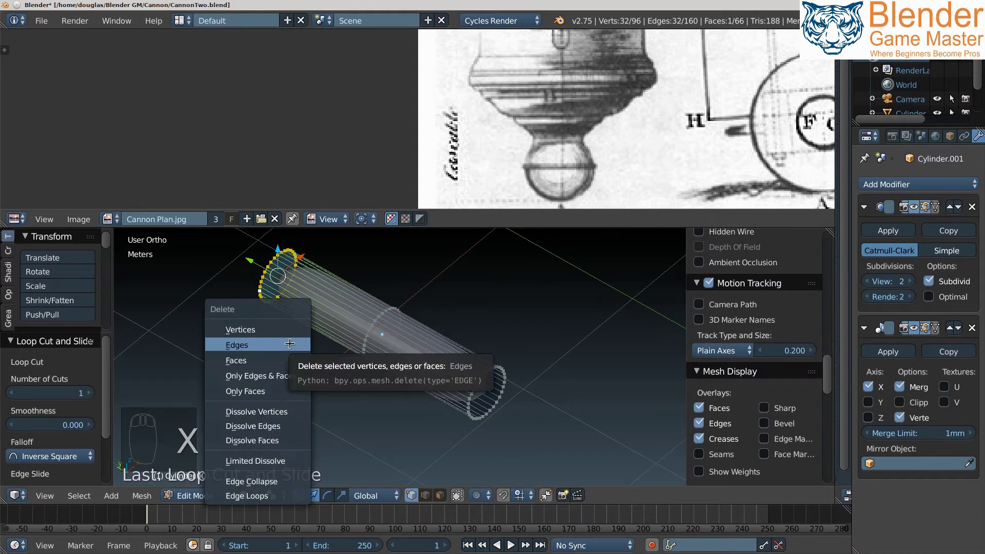
click(286, 330)
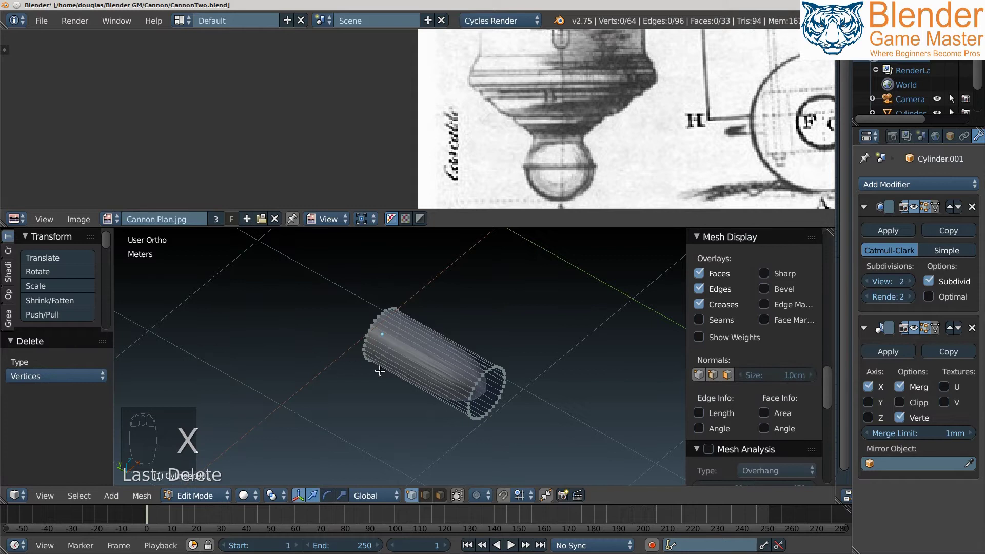
mouse_move(380, 371)
middle_down()
mouse_move(411, 357)
mouse_move(438, 362)
middle_up()
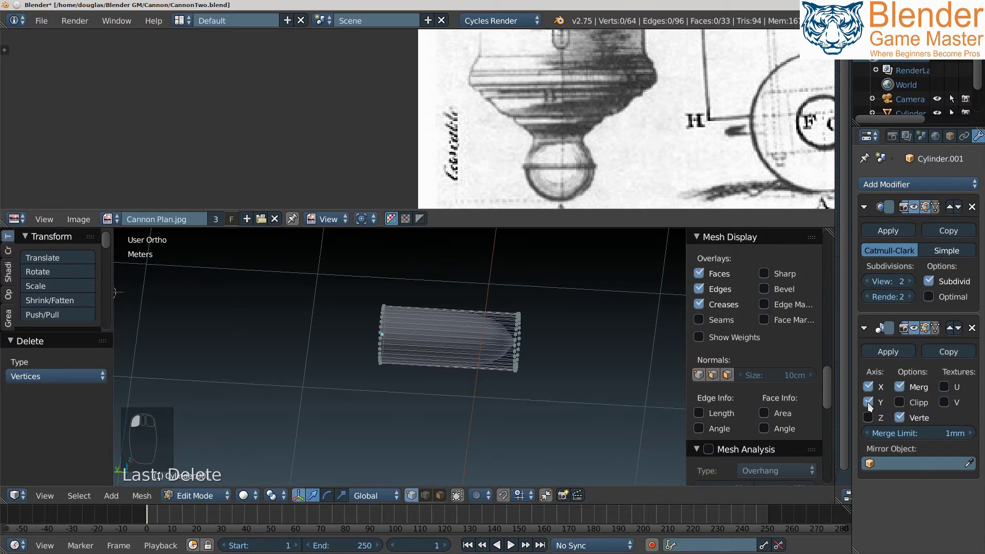
- Enable Z-axis mirroring and disable X-axis mirroring in the Mirror modifier
click(868, 418)
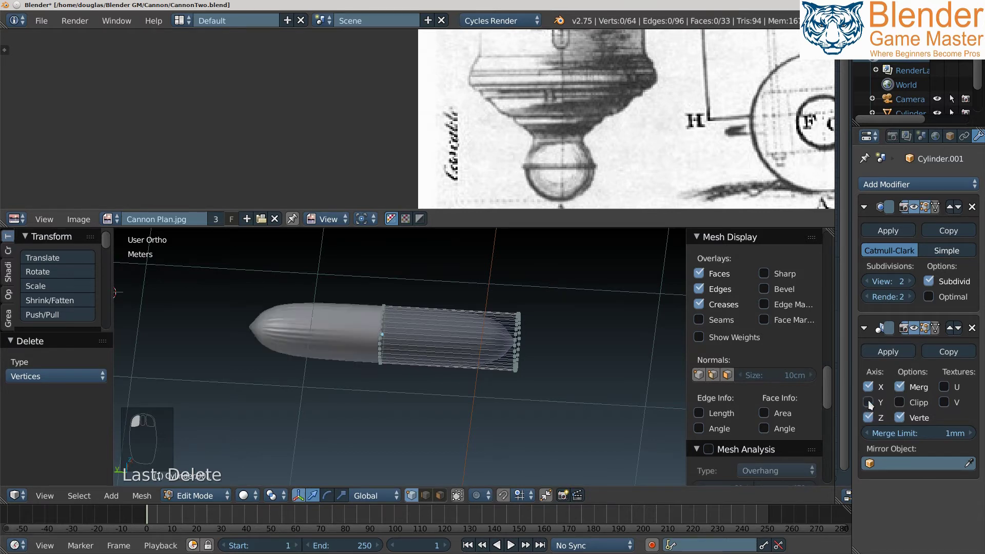
click(868, 387)
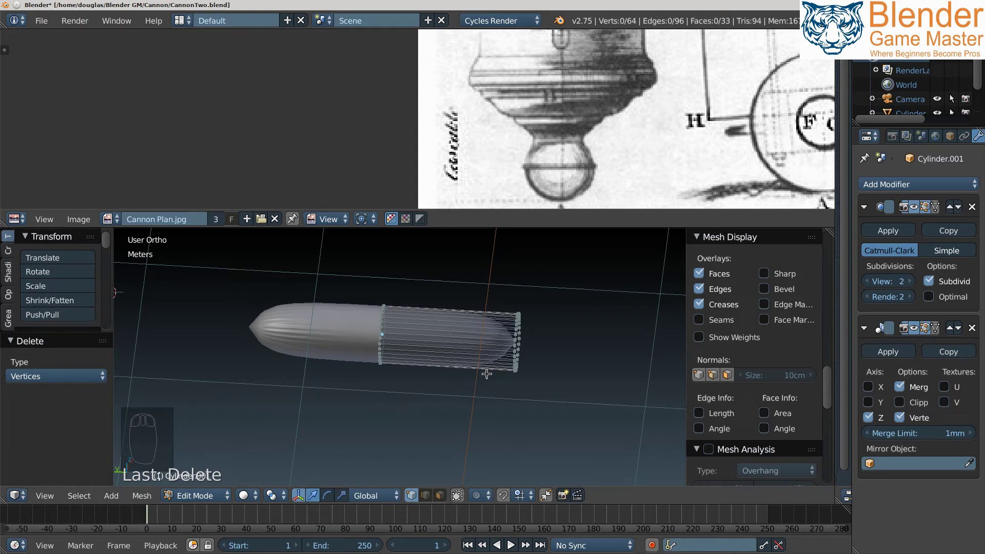
scroll(502, 356, up, 1)
scroll(501, 360, up, 1)
scroll(499, 366, up, 1)
scroll(499, 365, down, 1)
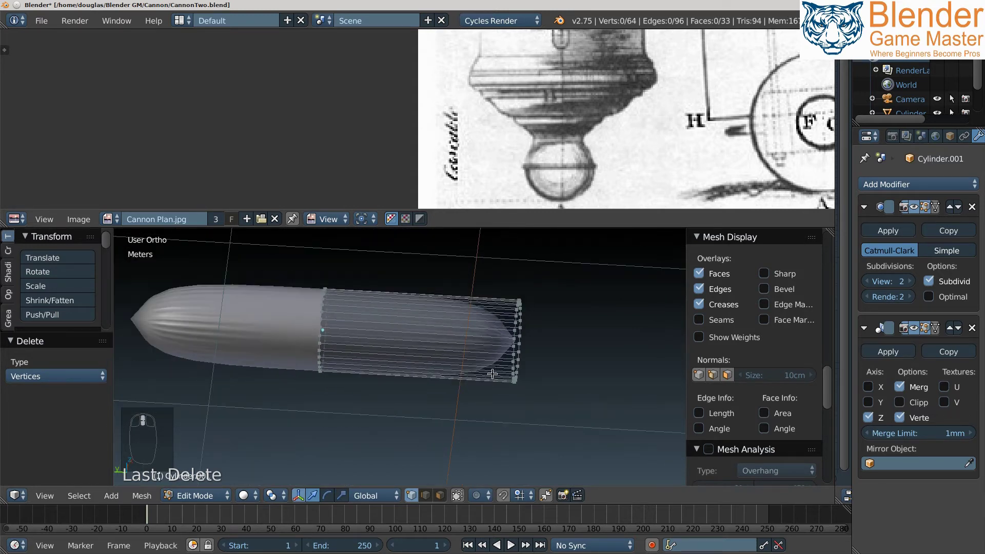
- Slide a new edge loop close to the tube's open end, then use face select mode
key(ctrl+r)
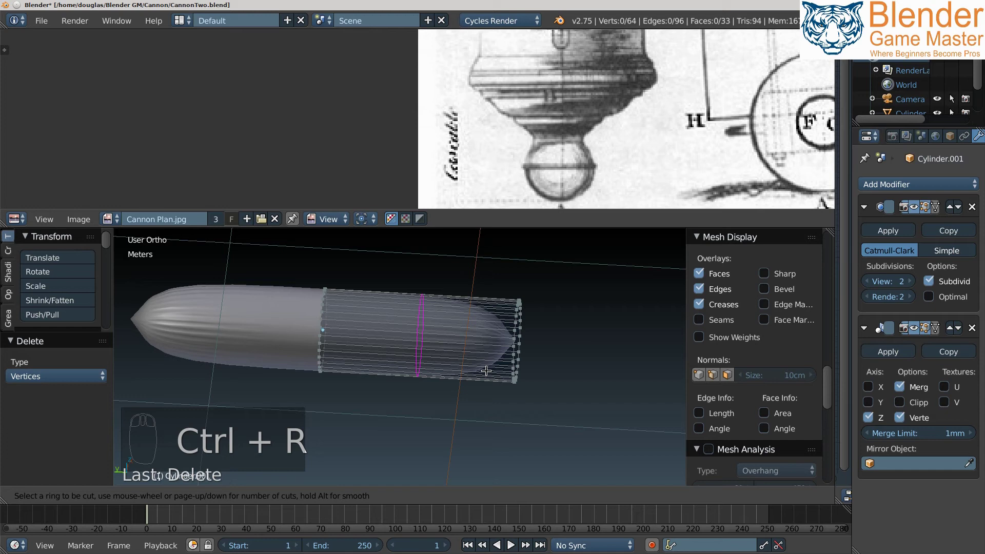
click(487, 372)
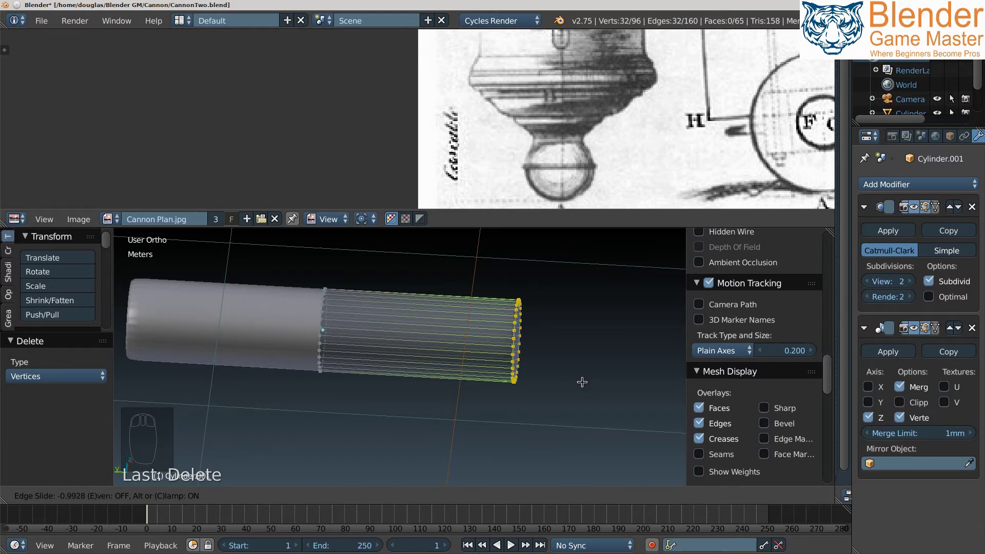
click(582, 382)
middle_drag(561, 369, 465, 378)
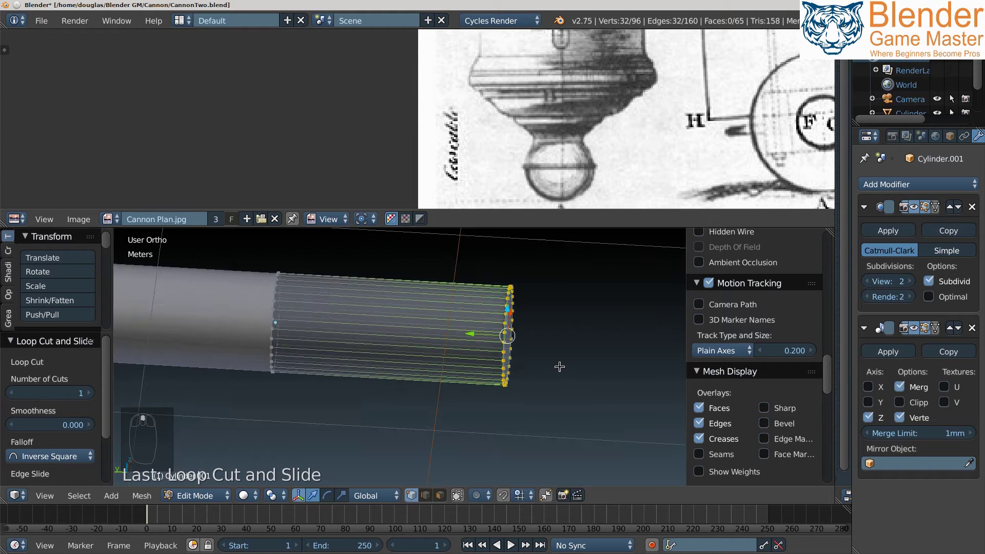
middle_drag(267, 378, 330, 360)
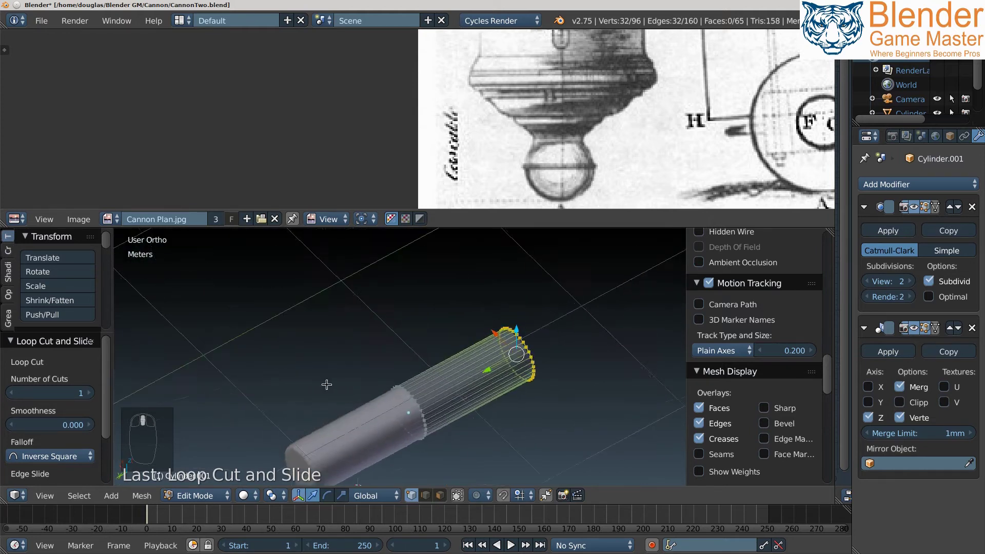
scroll(330, 362, up, 3)
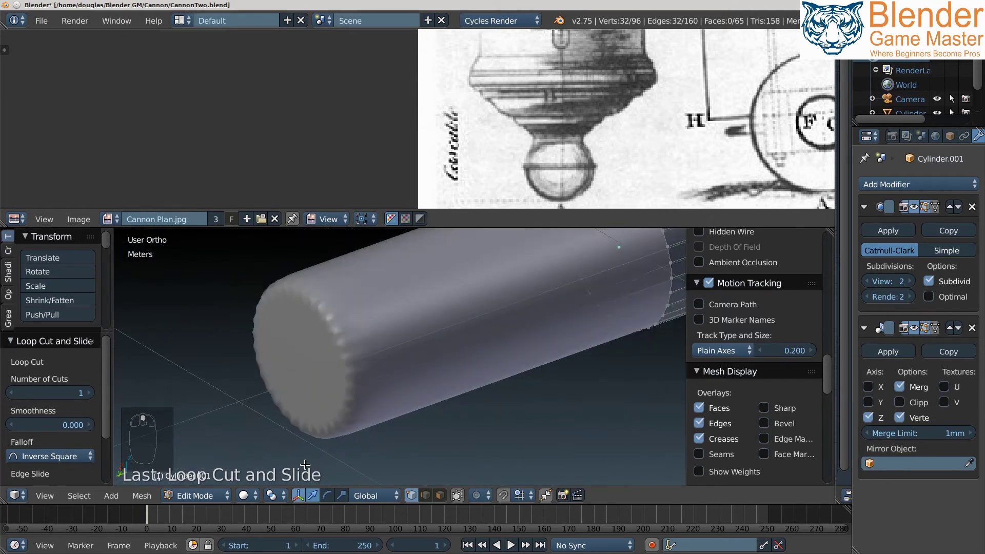
scroll(342, 386, up, 3)
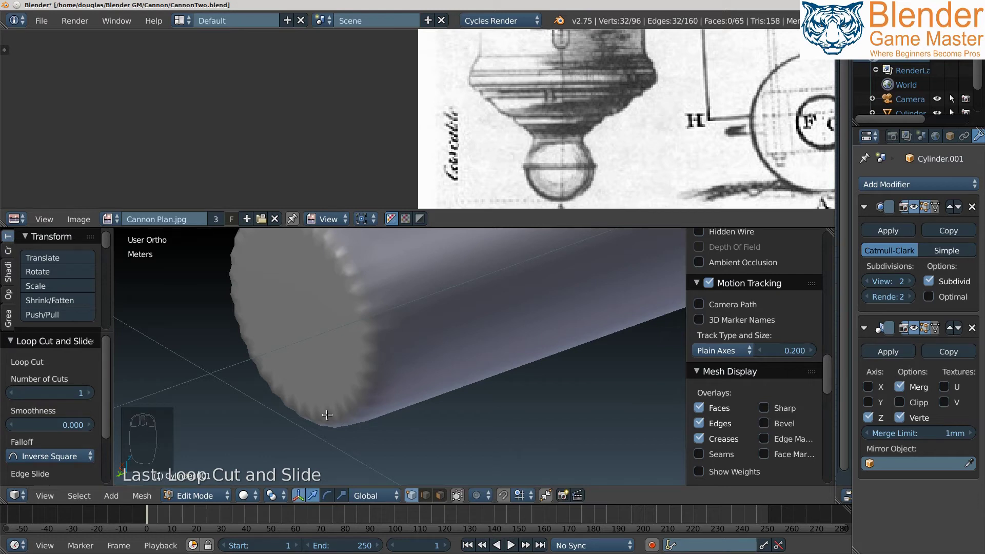
scroll(371, 264, down, 3)
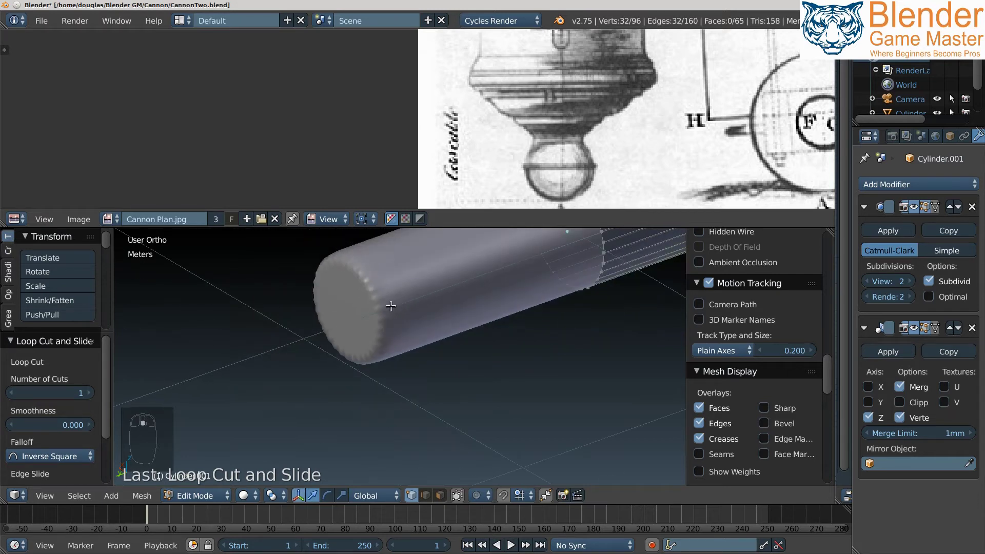
mouse_move(547, 306)
middle_down()
mouse_move(524, 347)
mouse_move(539, 348)
middle_up()
scroll(524, 348, up, 4)
scroll(539, 349, up, 1)
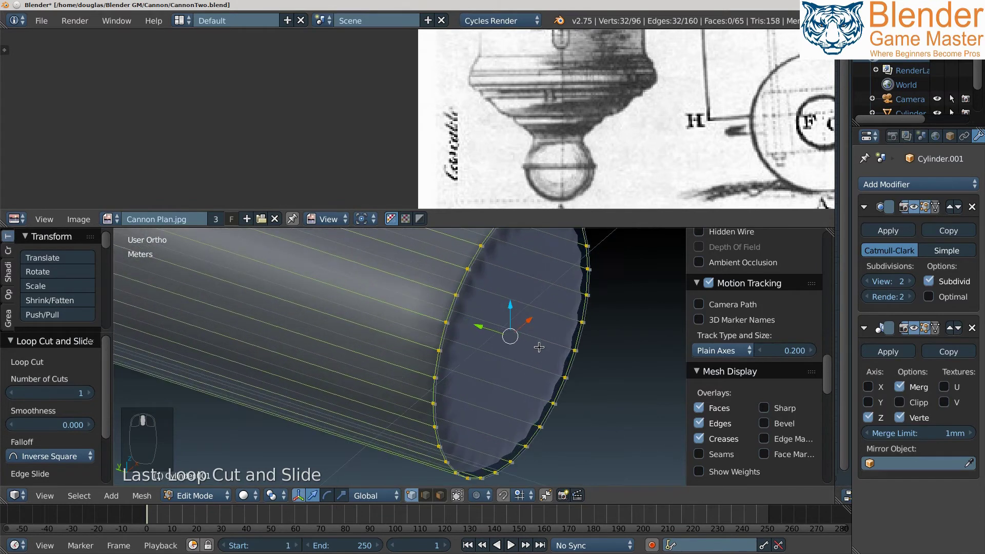
scroll(541, 362, up, 1)
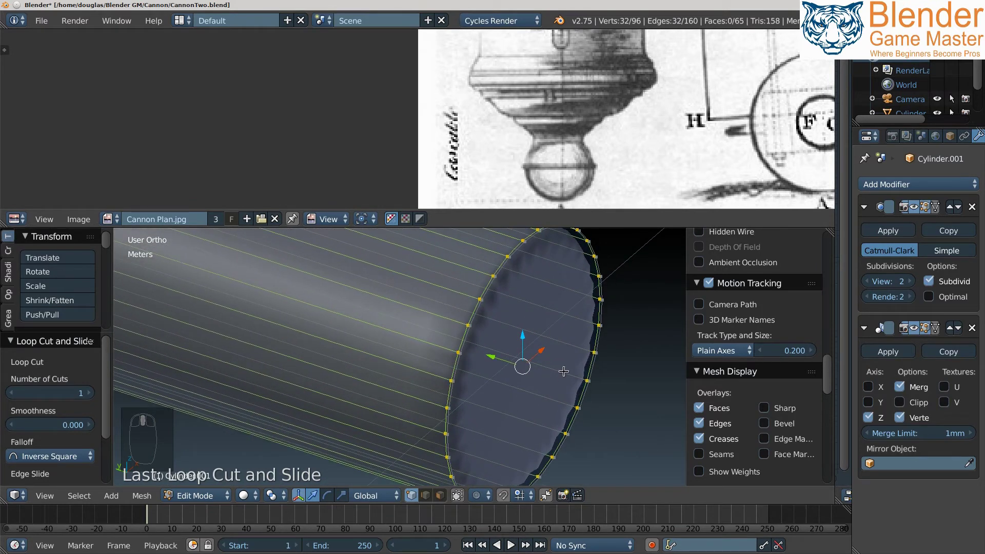
key(ctrl+Tab)
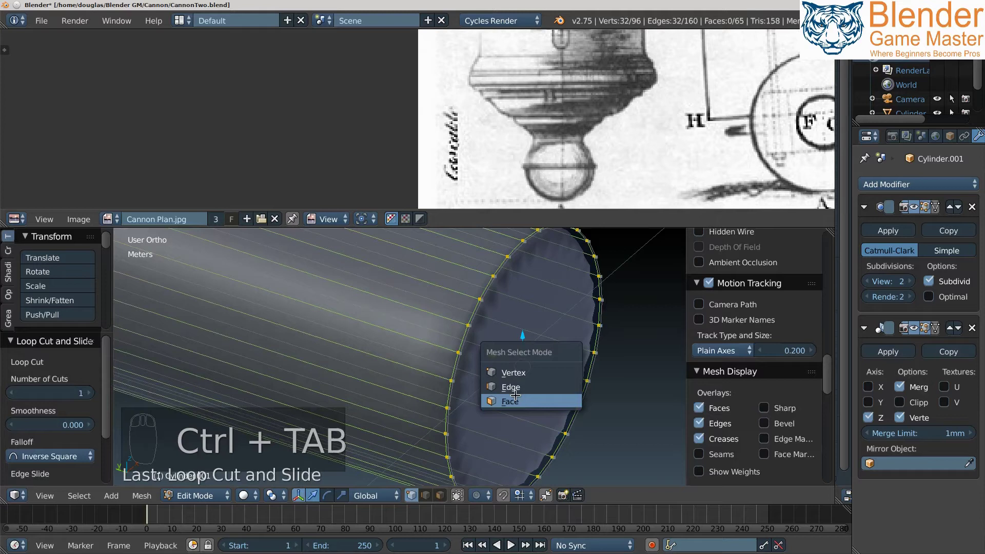
click(523, 401)
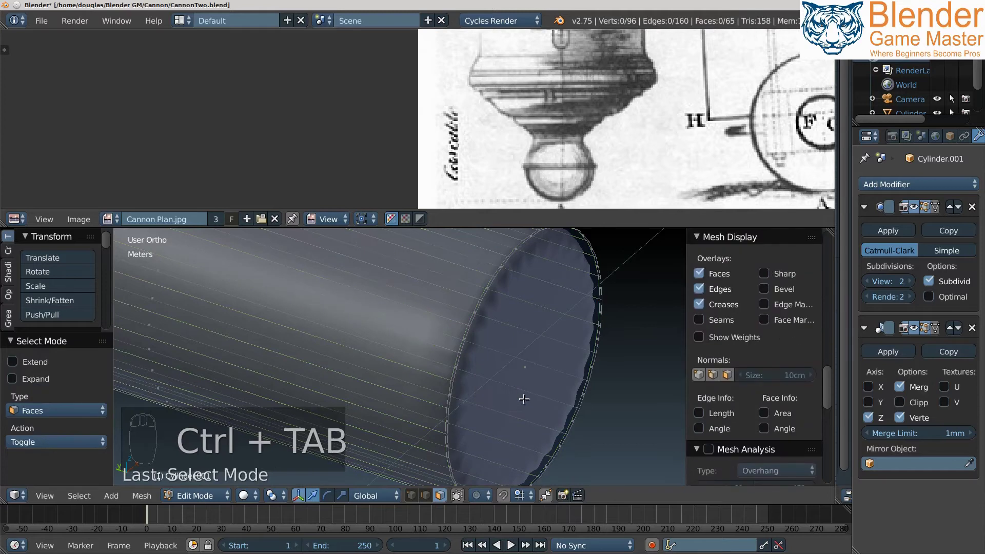
- Delete the flat end cap face of the cylinder
right_click(525, 365)
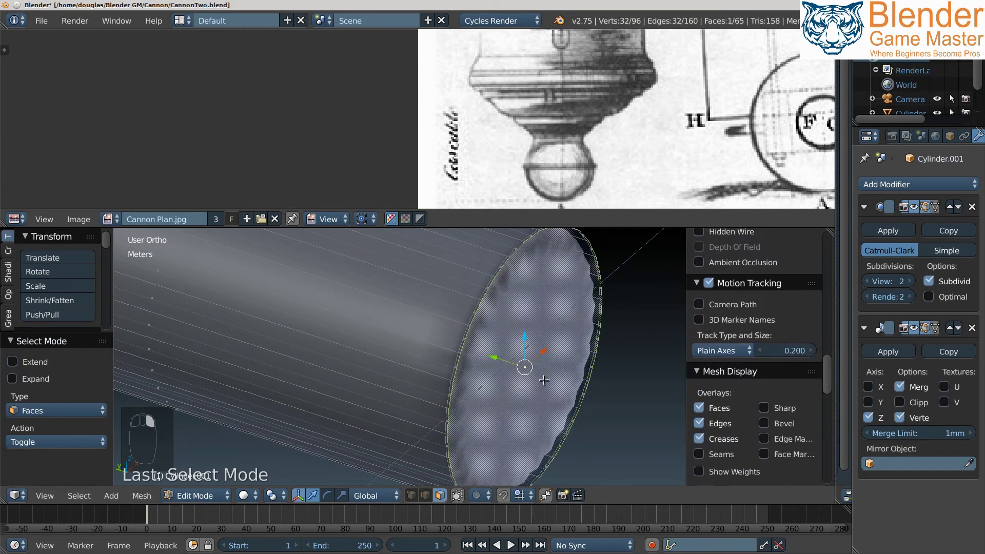
scroll(544, 380, down, 2)
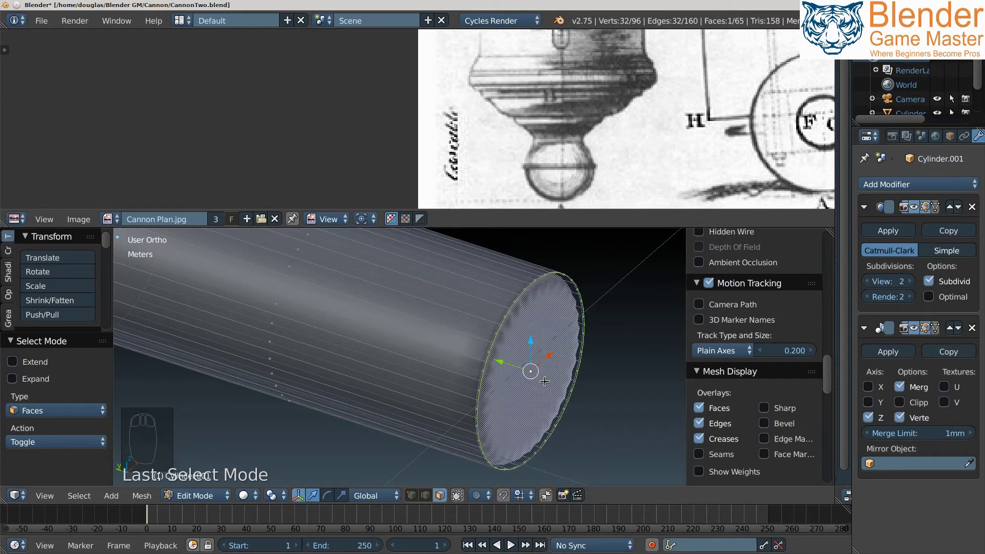
key(x)
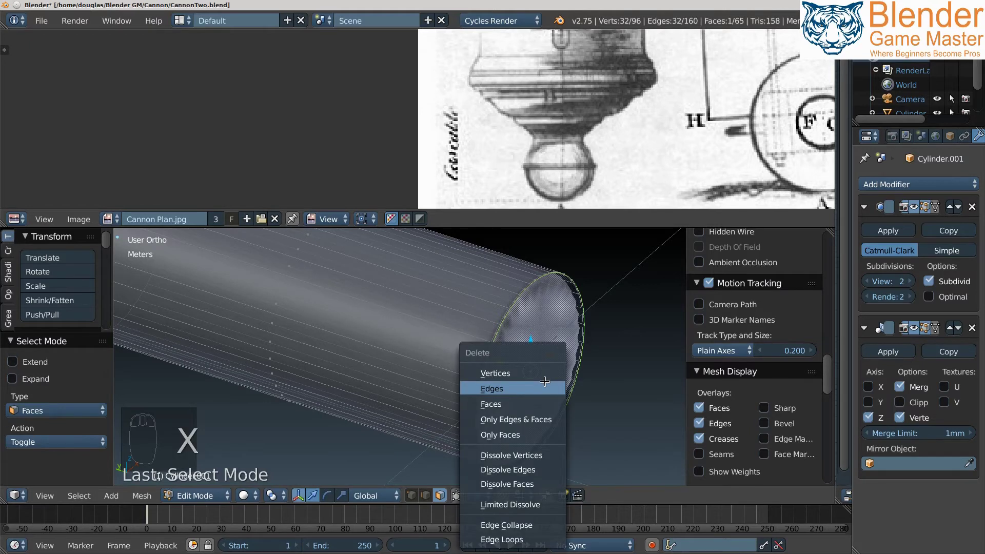
click(544, 403)
scroll(516, 335, up, 2)
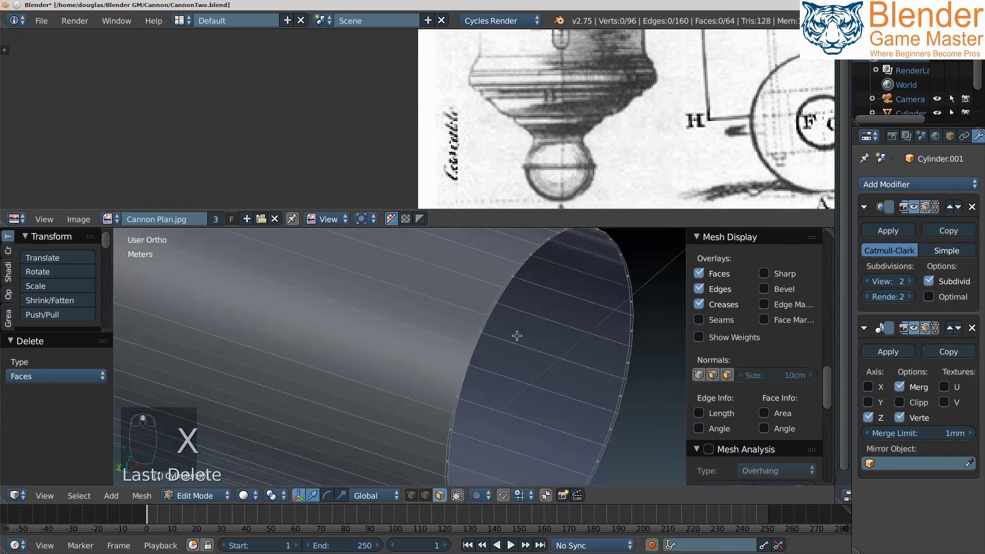
scroll(516, 336, up, 2)
scroll(517, 336, up, 2)
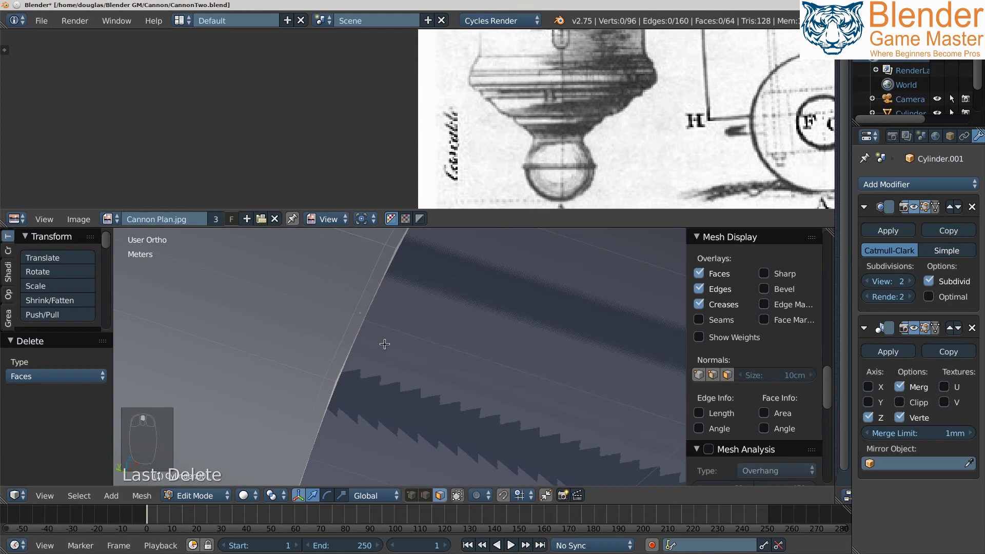
- Switch to edge select and pick the edge loop around the open end
right_click(368, 314)
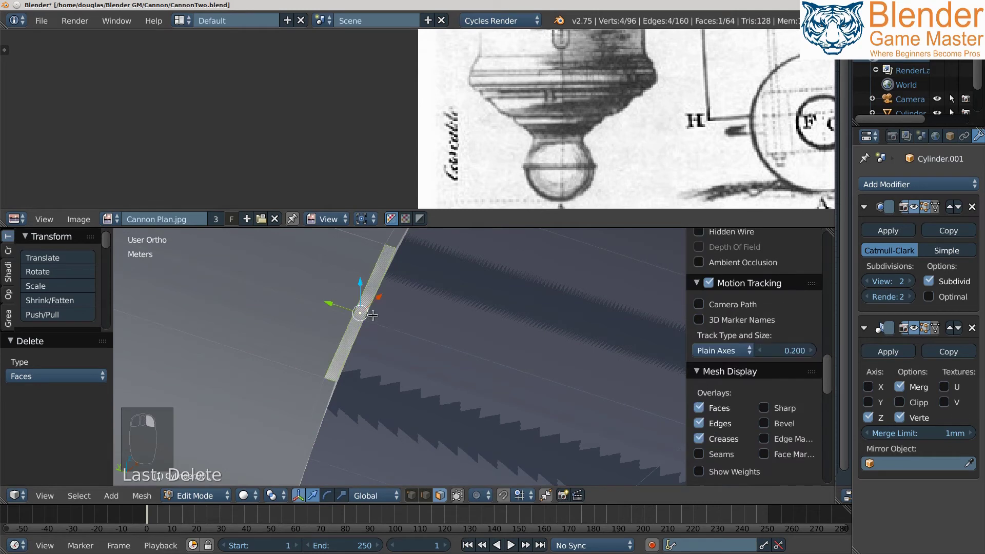
key(ctrl+Tab)
click(362, 322)
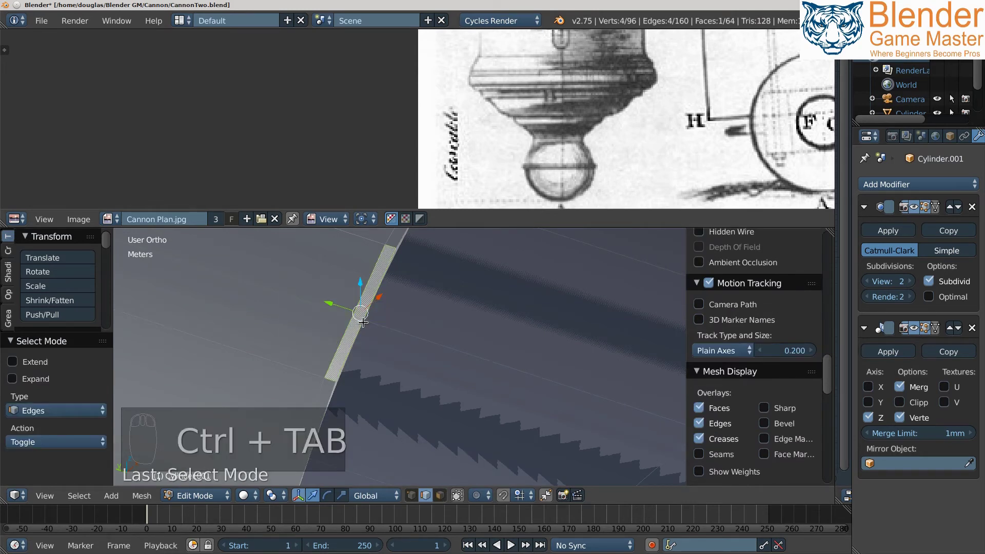
right_click(362, 322)
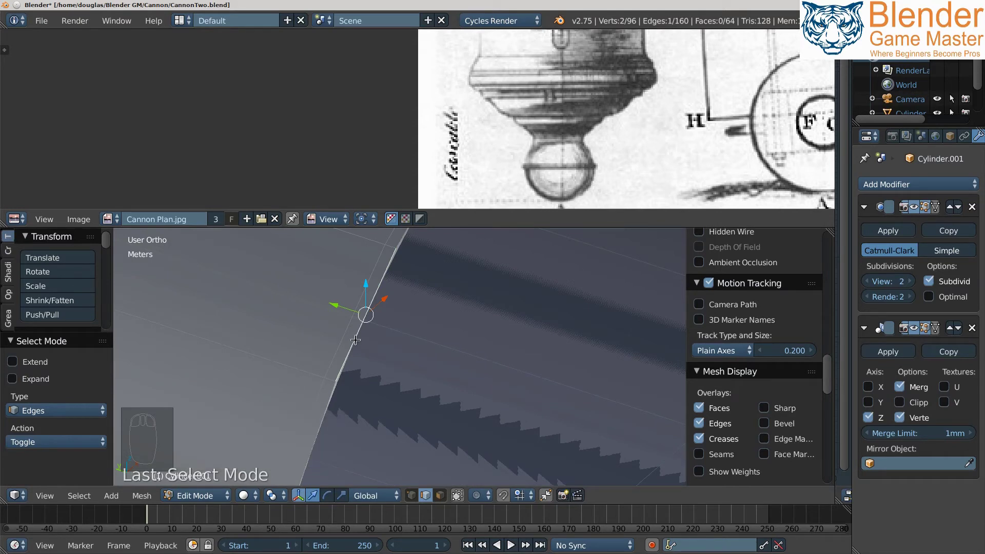
alt+right_click(355, 340)
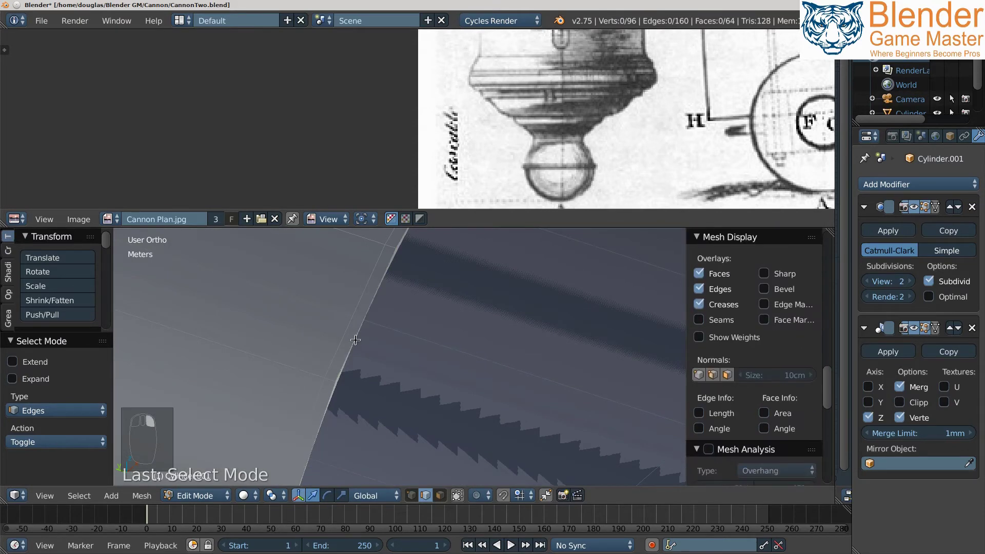
scroll(362, 347, down, 5)
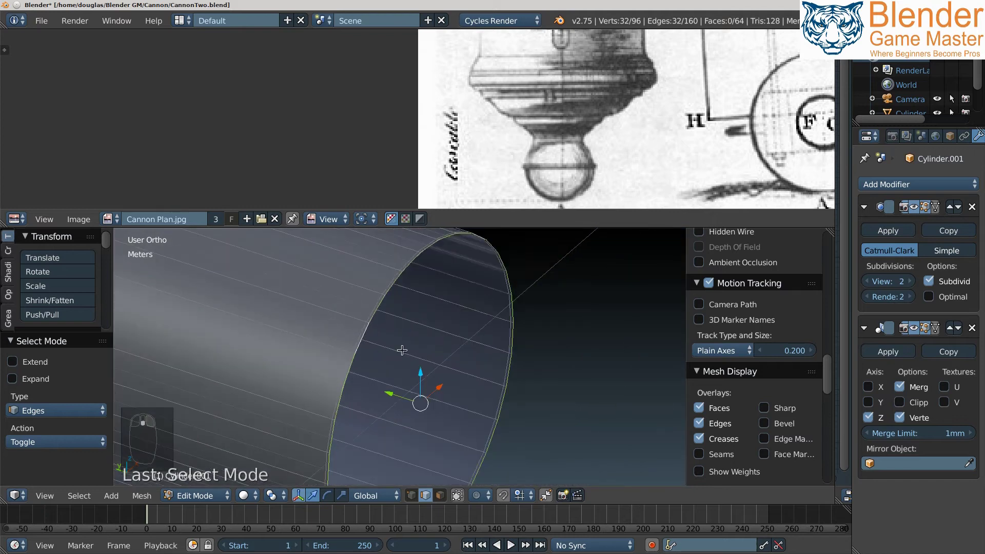
scroll(404, 351, down, 2)
scroll(404, 351, down, 3)
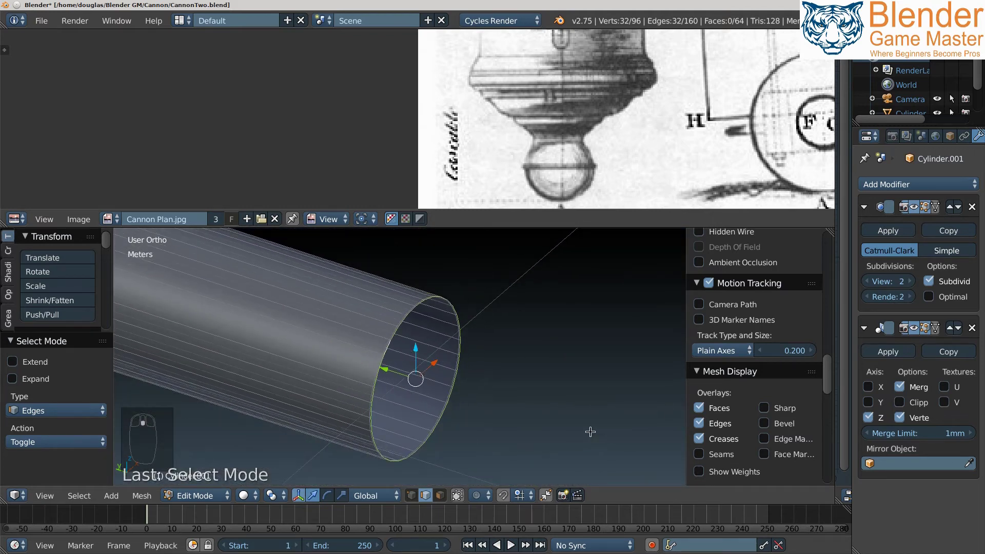
- Scale the rim loop to 0.783, then extrude it inward scaled to 0.648
key(s)
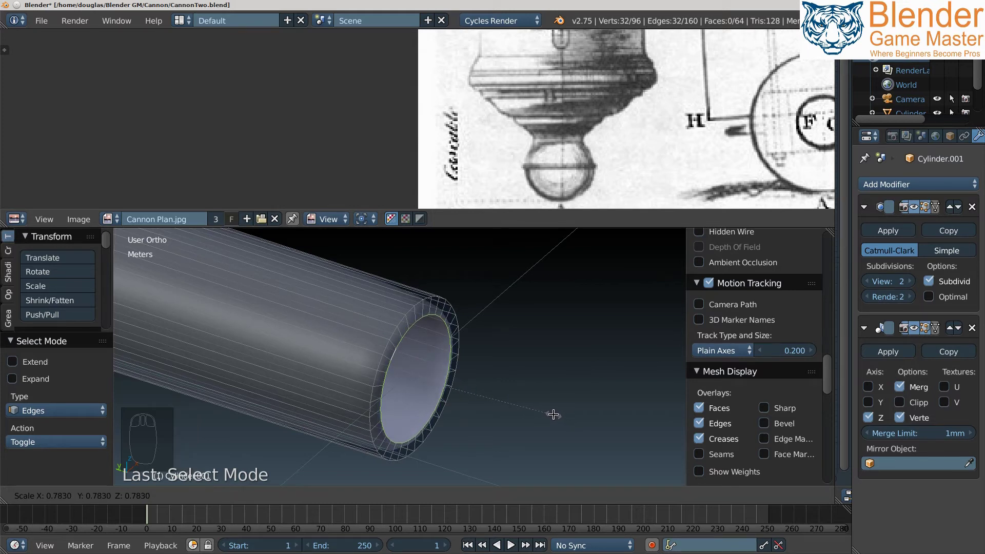
click(553, 414)
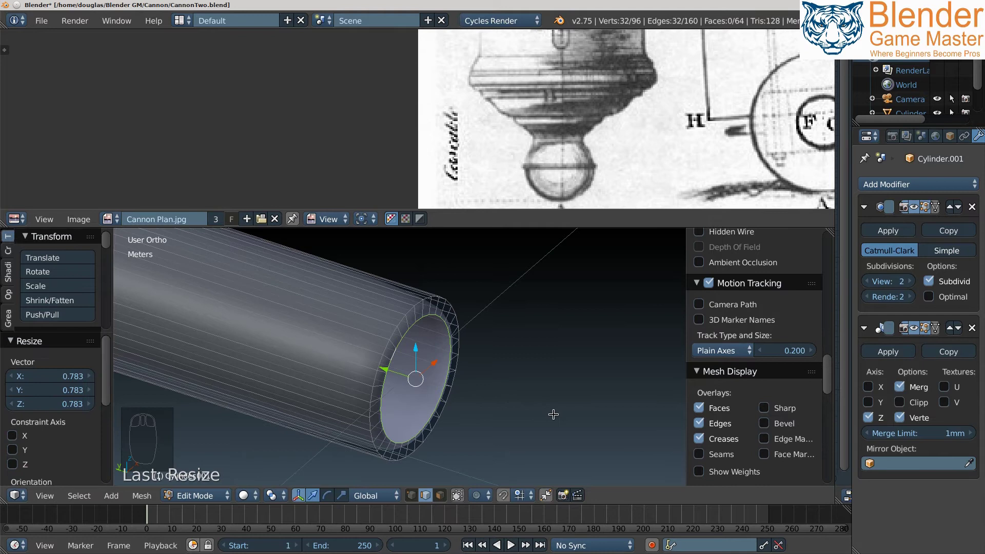
key(e)
key(s)
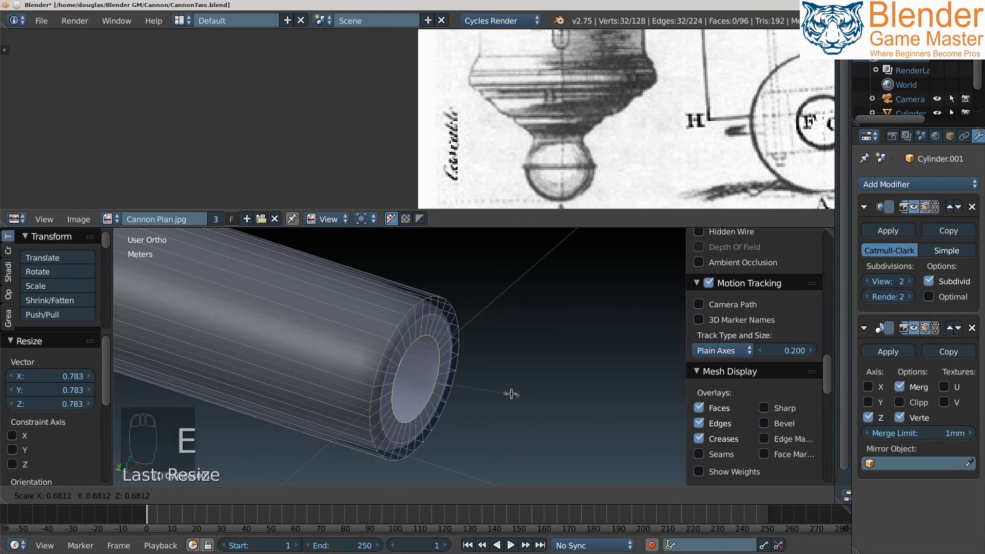
click(507, 393)
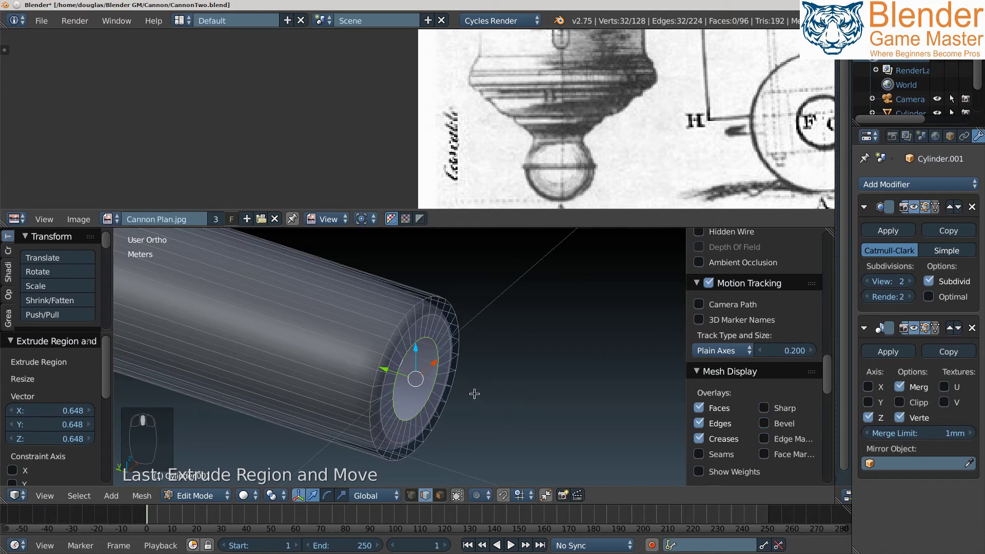
- Switch the mesh selection mode to Vertex
middle_drag(476, 397, 426, 380)
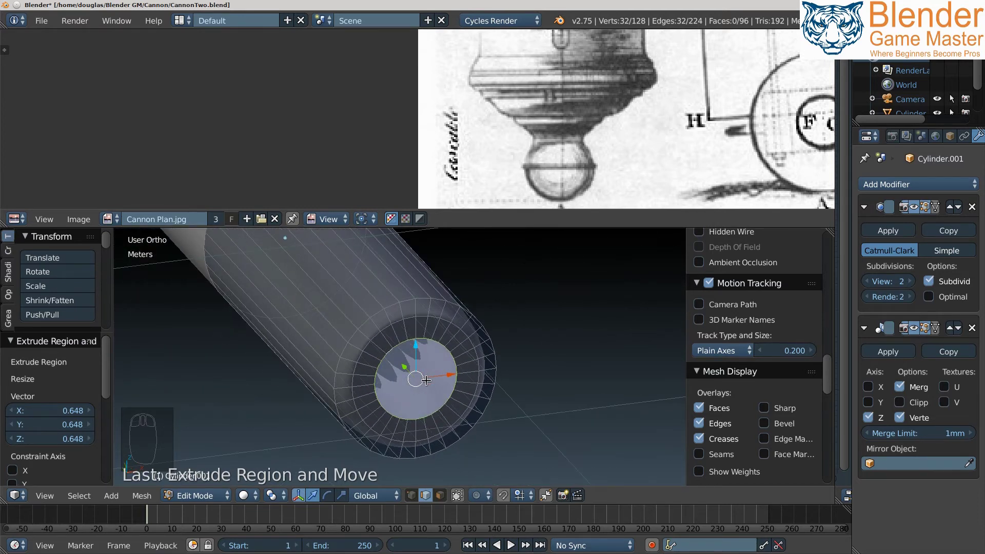
key(ctrl+Tab)
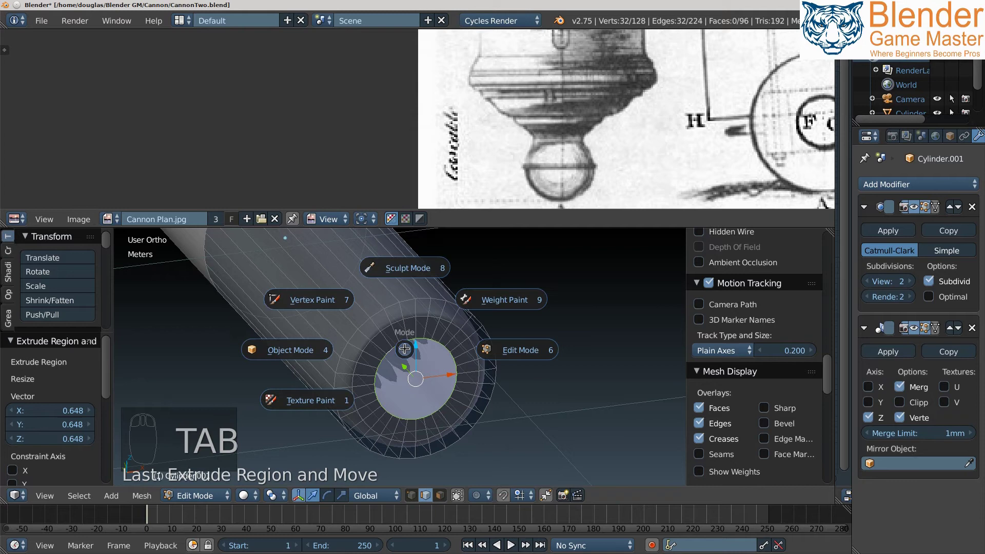
key(ctrl+Tab)
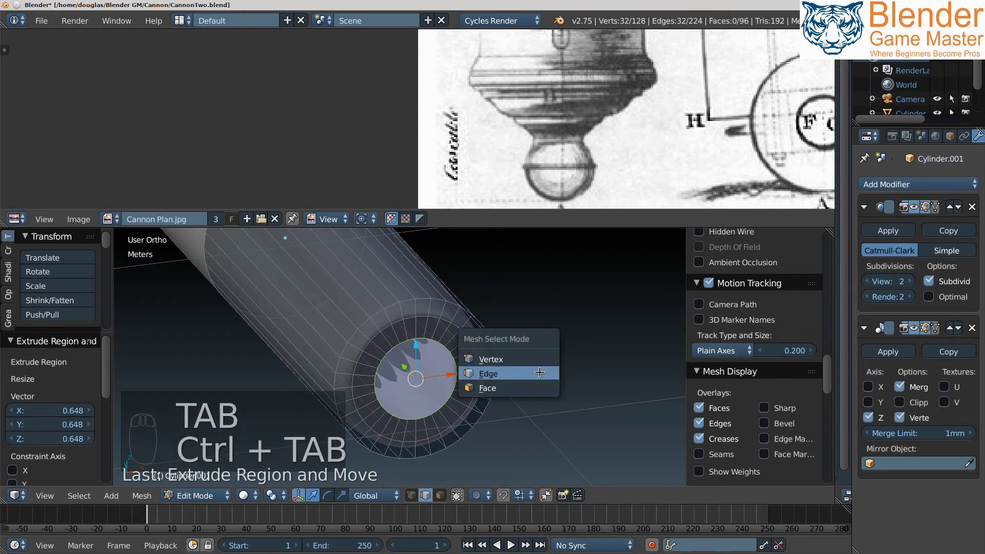
click(527, 356)
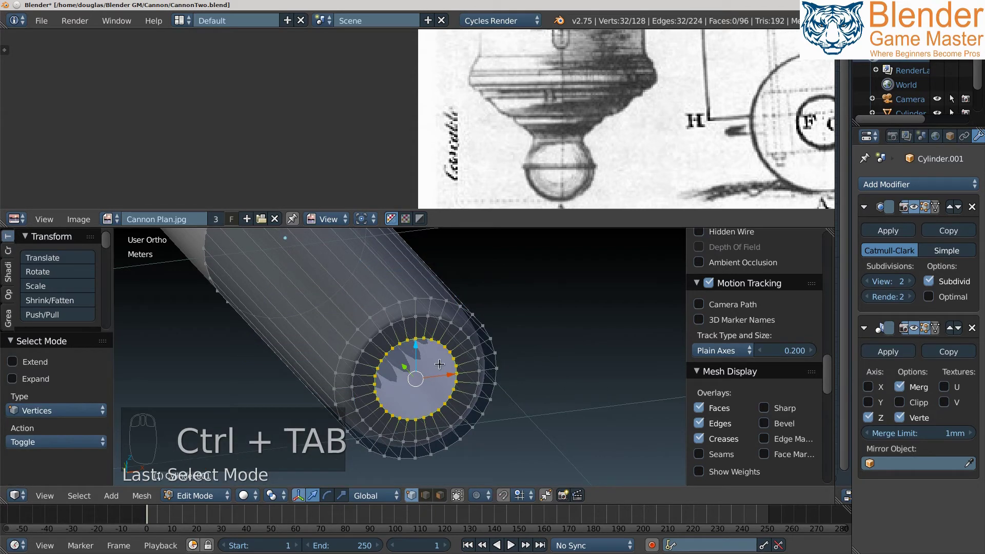
scroll(524, 357, up, 1)
scroll(439, 365, up, 1)
- Switch to front view and untick Background Images to hide the reference plan
shift+middle_drag(440, 364, 522, 341)
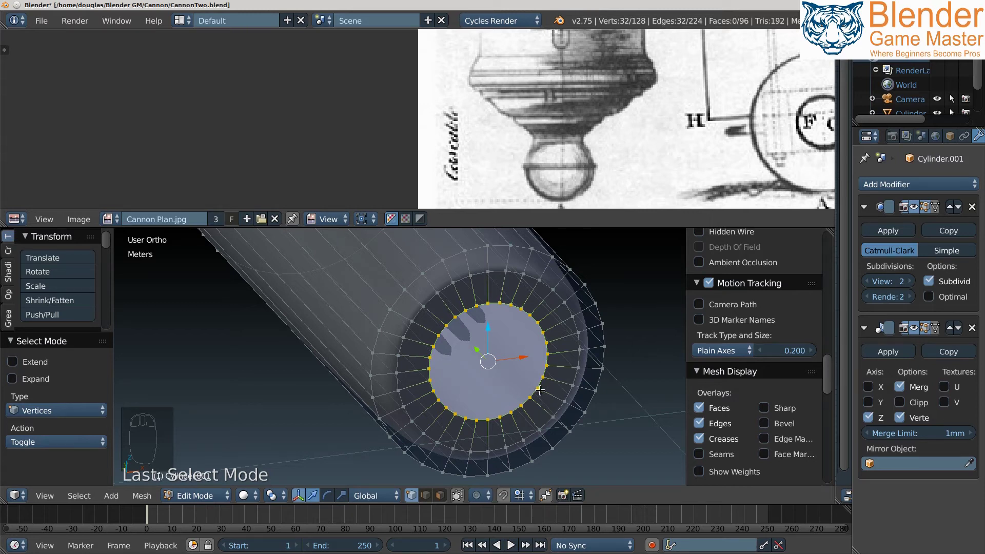
key(KP_1)
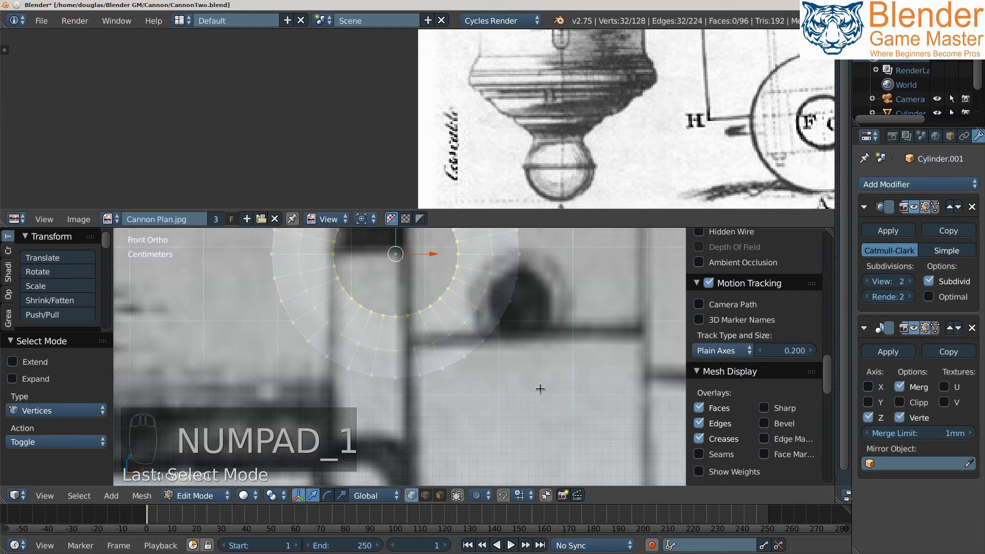
scroll(541, 388, down, 3)
scroll(541, 389, down, 2)
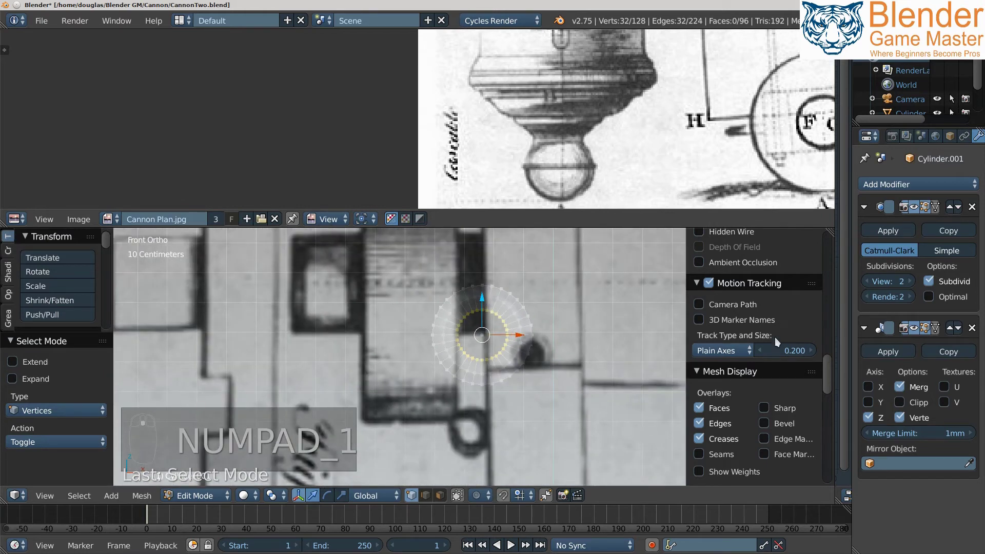
scroll(727, 375, up, 1)
scroll(727, 375, up, 4)
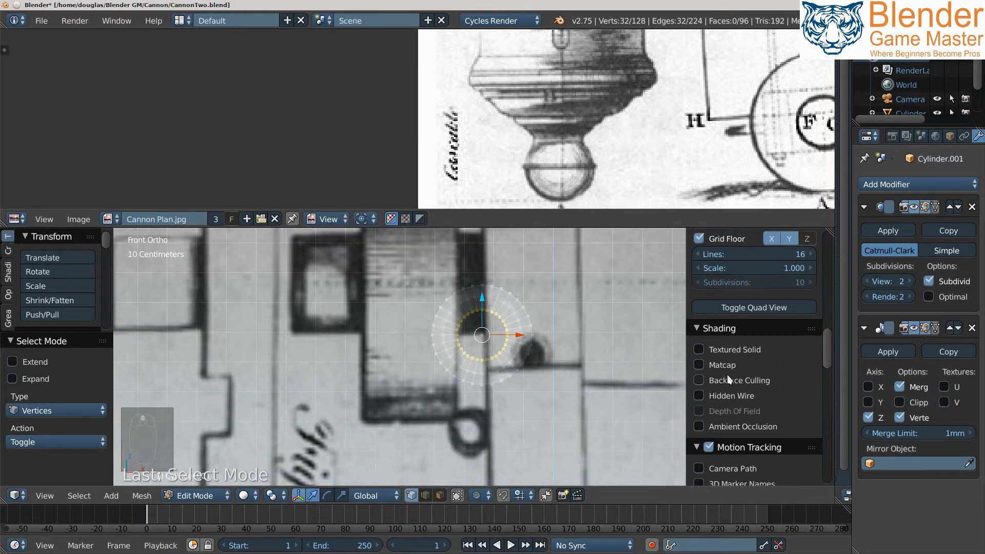
key(KP_5)
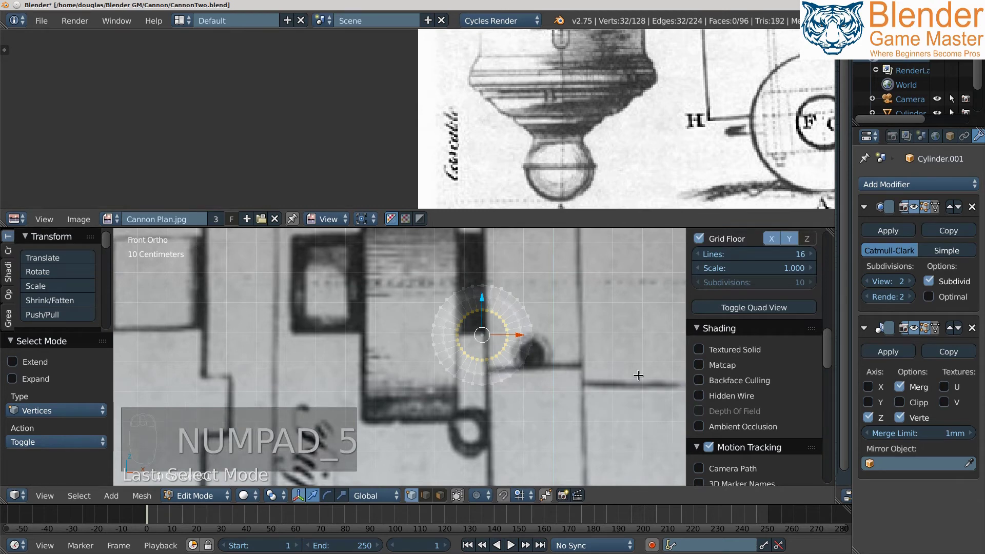
key(KP_5)
key(KP_5)
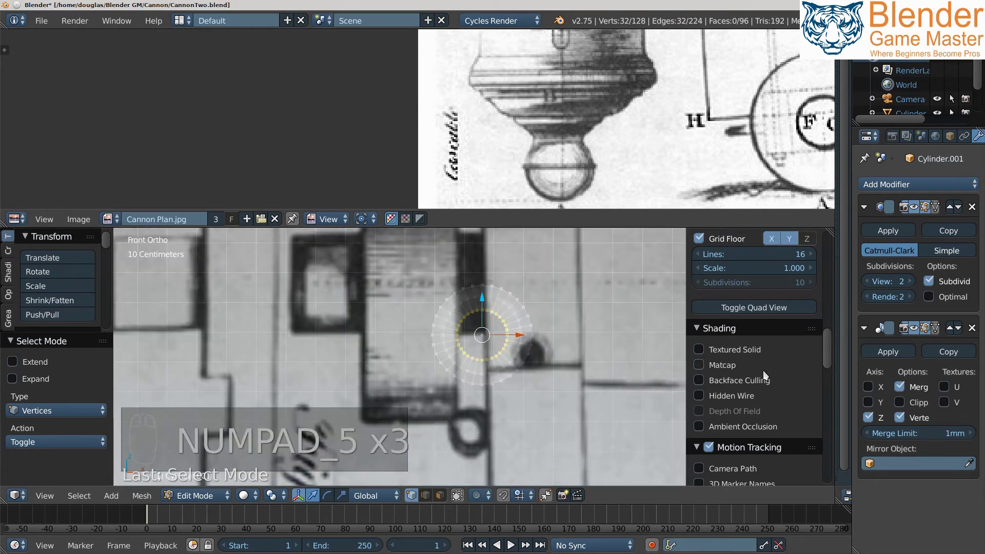
scroll(762, 370, up, 5)
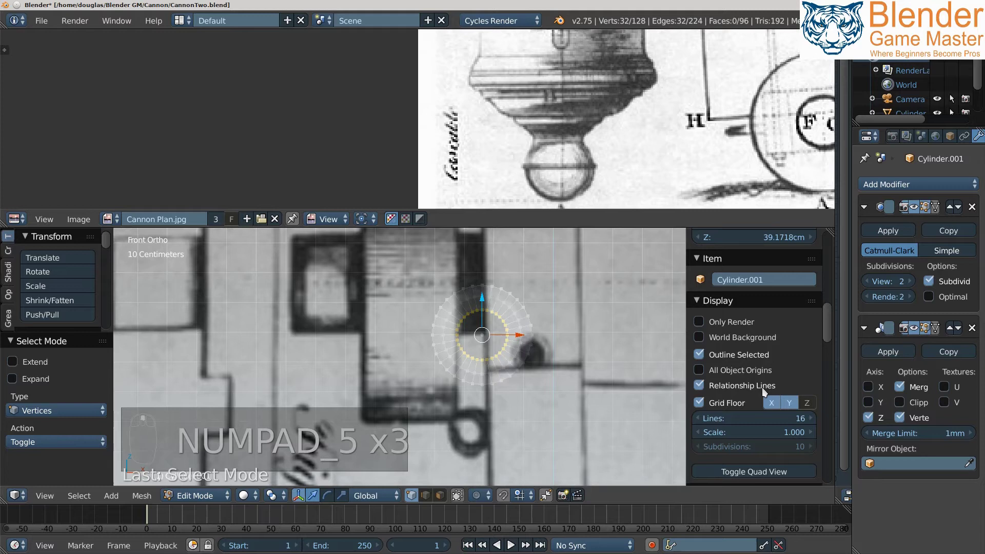
scroll(763, 371, up, 2)
scroll(762, 387, up, 4)
scroll(763, 388, down, 6)
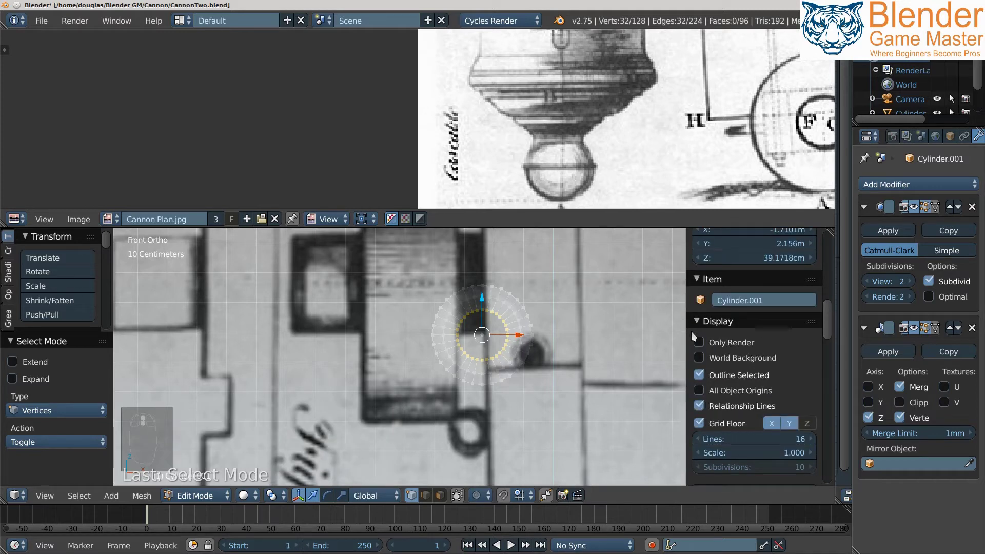
scroll(767, 366, down, 1)
scroll(767, 366, down, 4)
scroll(767, 368, down, 2)
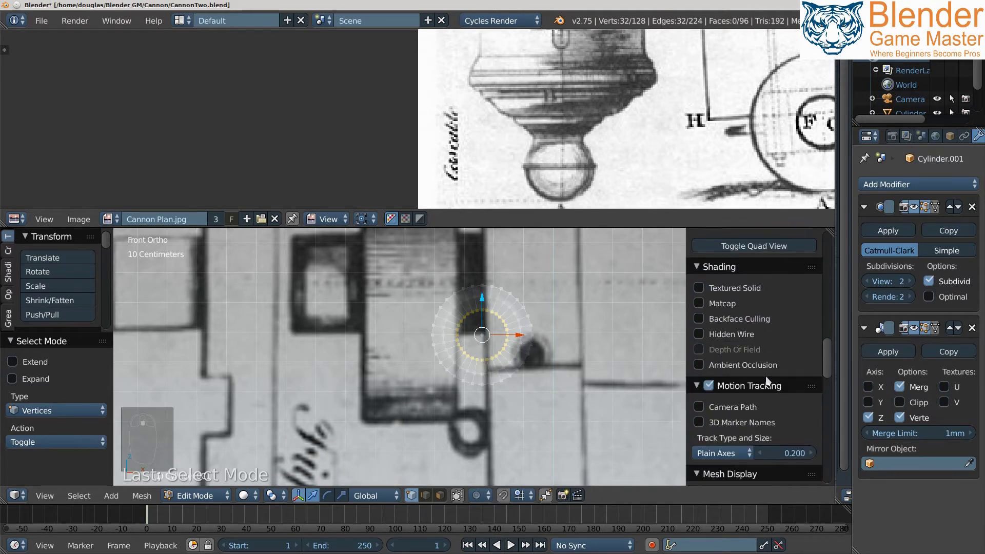
scroll(765, 378, down, 1)
scroll(765, 378, down, 3)
scroll(766, 377, down, 1)
scroll(765, 378, down, 4)
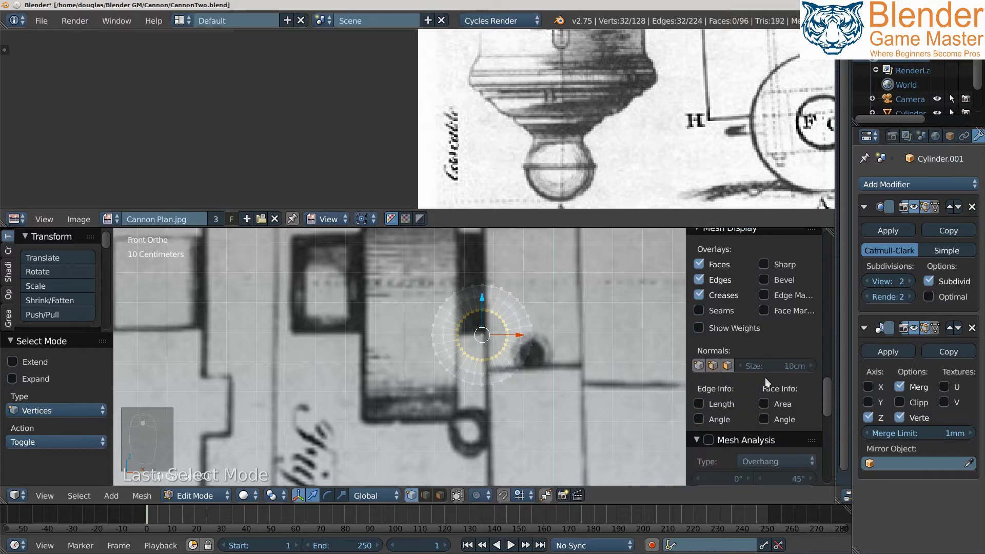
scroll(765, 378, down, 3)
scroll(765, 378, down, 2)
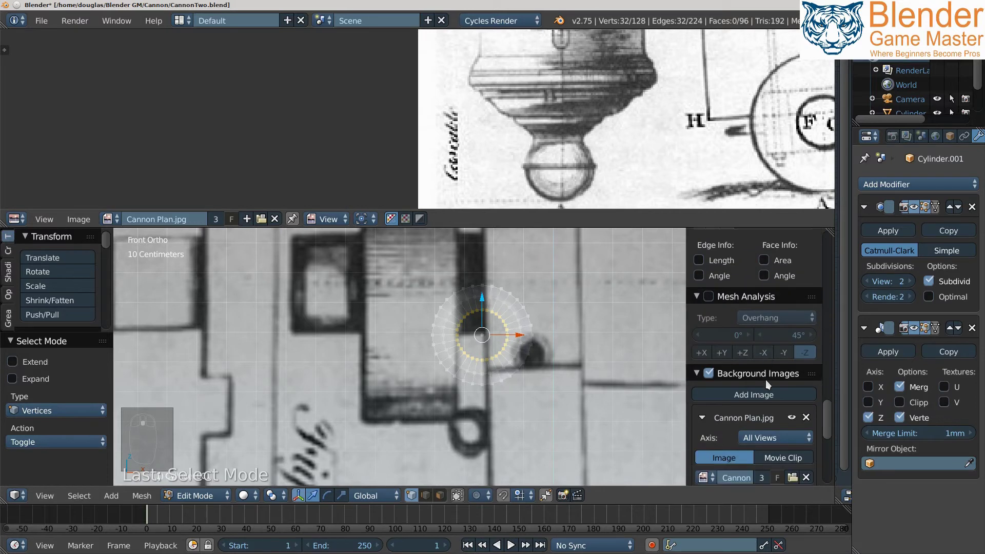
click(708, 373)
scroll(496, 368, up, 2)
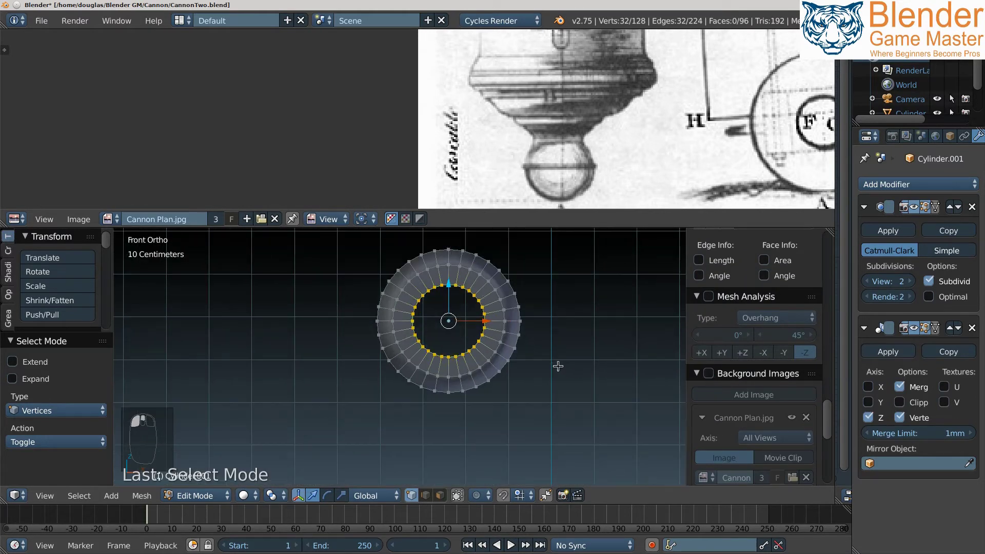
scroll(505, 347, up, 3)
- Circle-select the fifteen upper inner-ring vertices from the front and extrude them along Z
key(KP_Decimal)
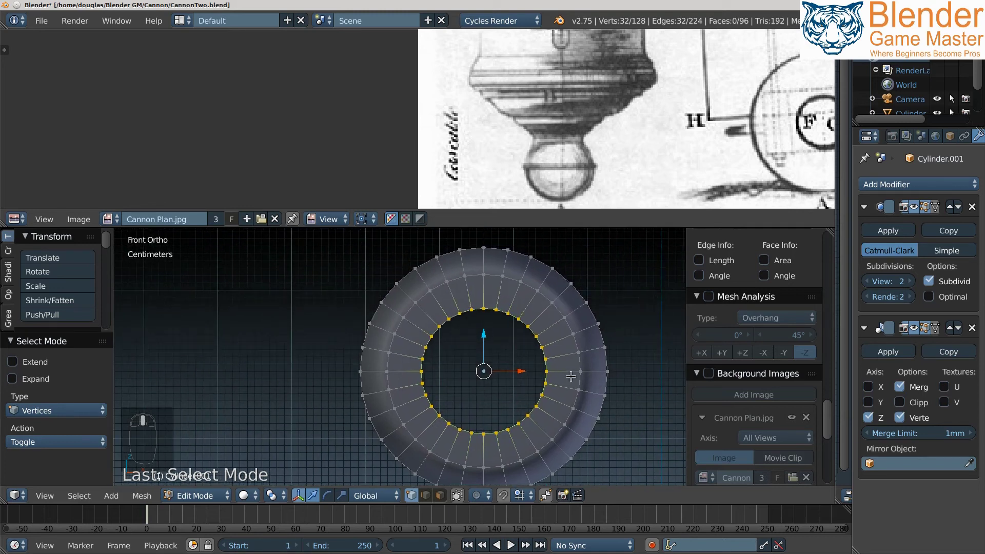
middle_drag(550, 394, 564, 395)
key(KP_1)
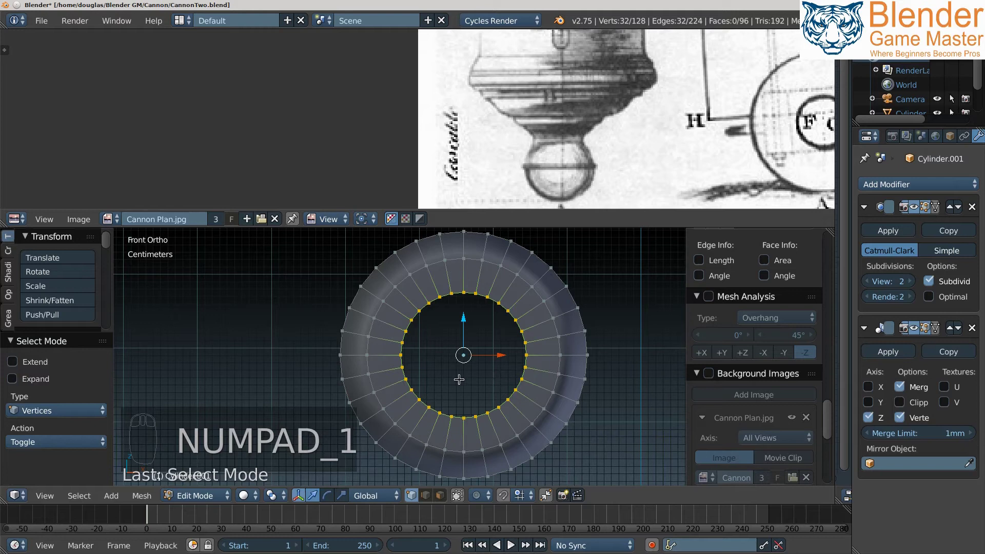
key(a)
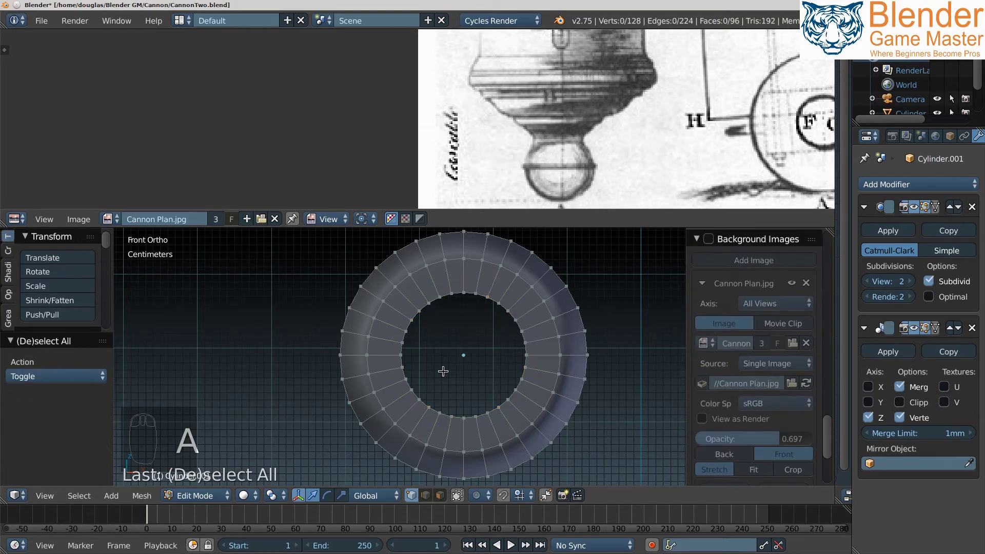
key(c)
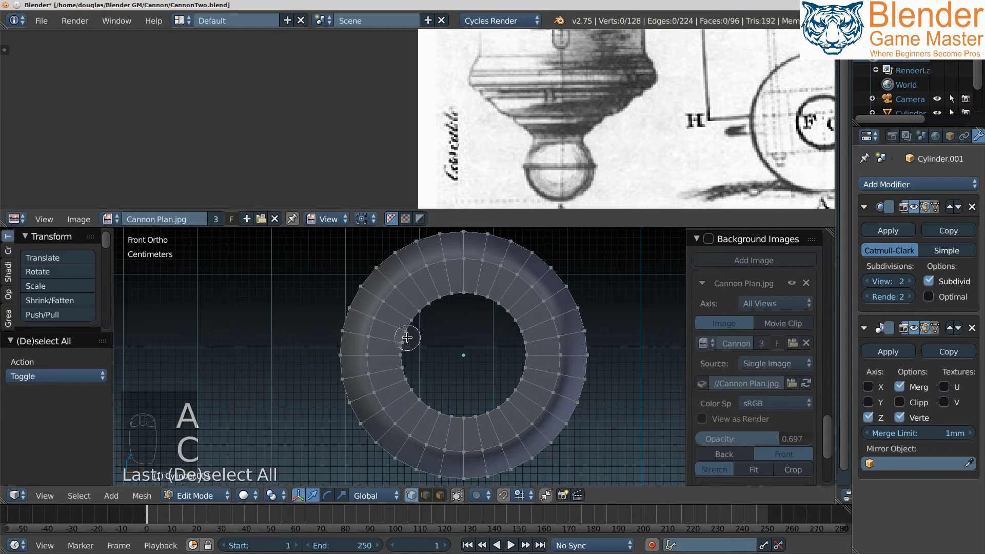
mouse_move(406, 334)
mouse_down()
mouse_move(490, 297)
mouse_move(525, 333)
mouse_up()
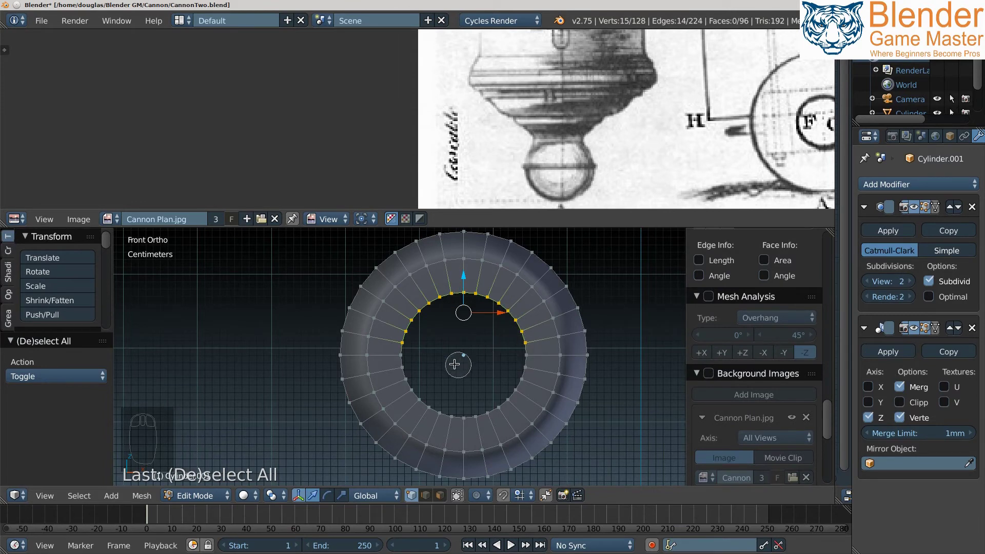
right_click(562, 358)
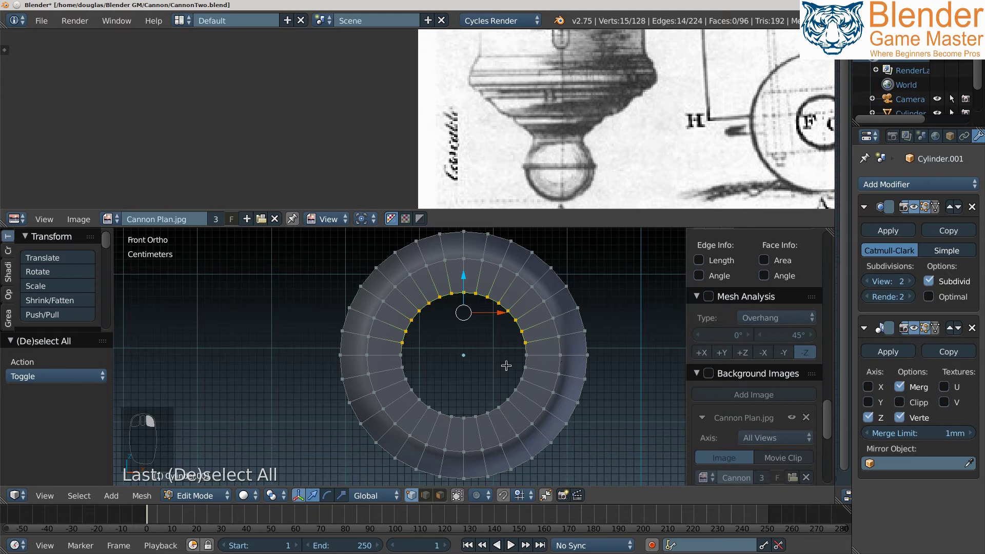
key(e)
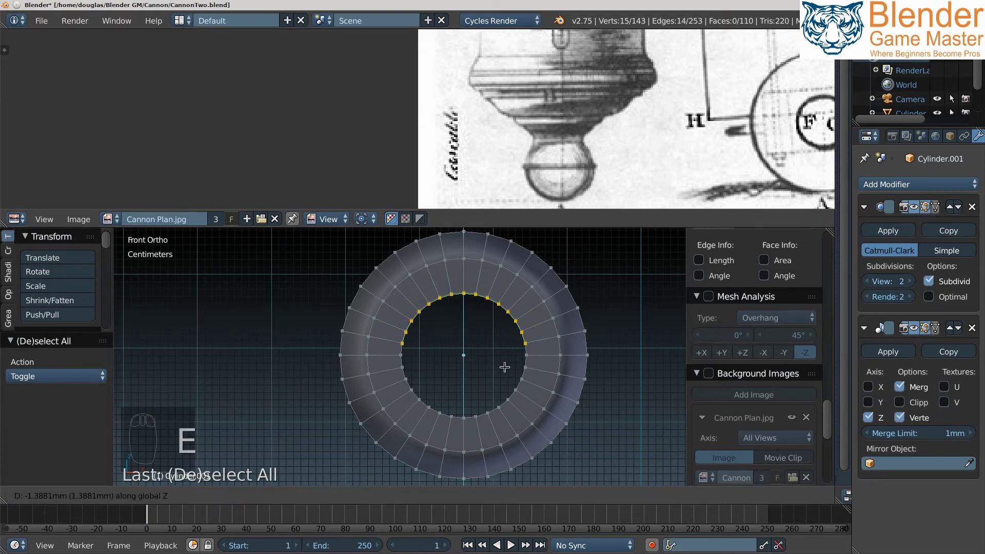
- Confirm the downward extrusion and flatten the row into a straight line with S Z 0
click(498, 424)
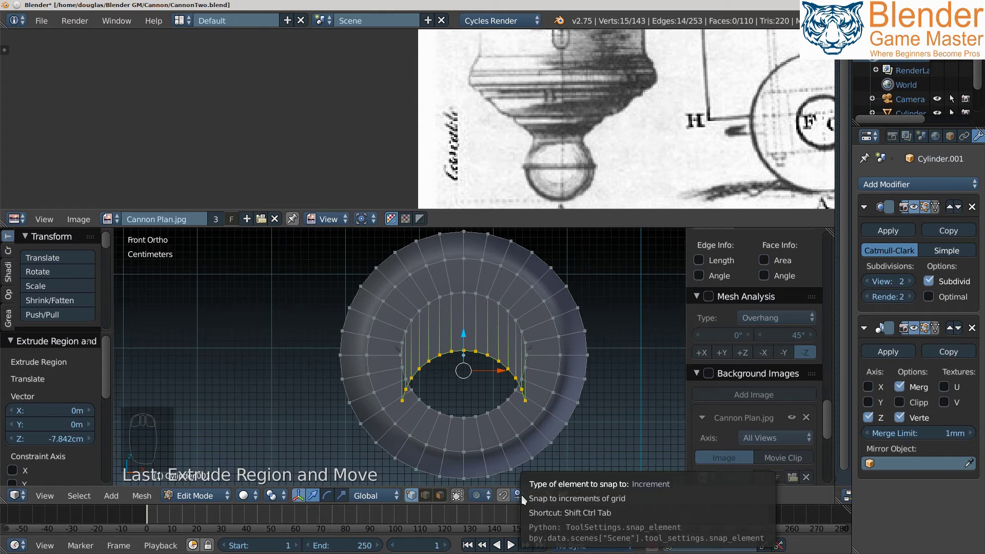
key(s)
key(z)
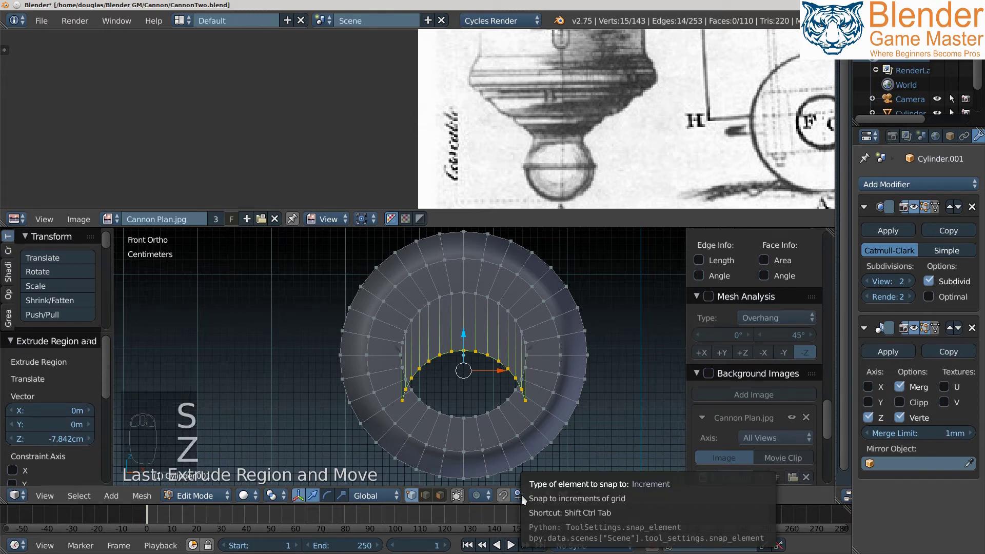
key(KP_0)
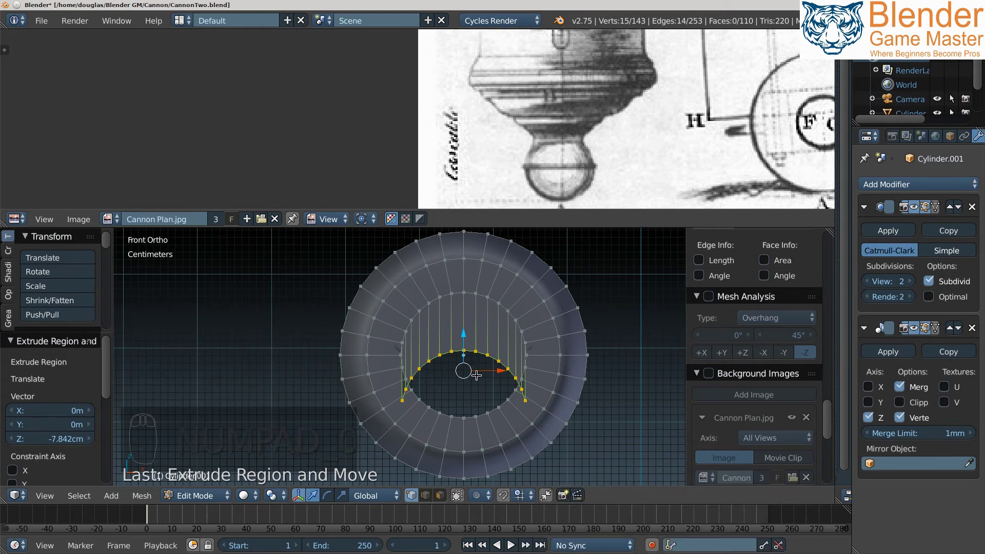
key(s)
key(z)
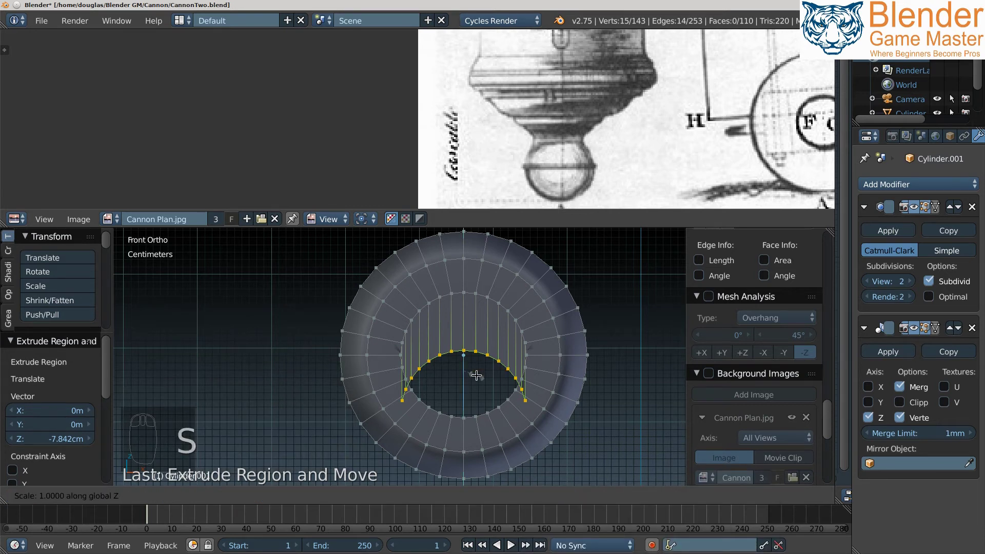
key(0)
click(476, 375)
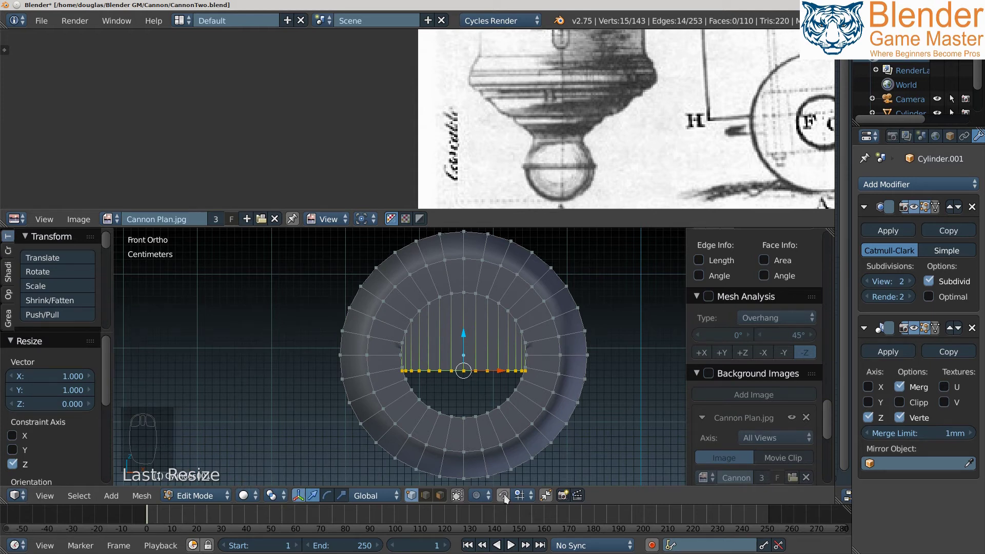
- Set snapping to Vertex and raise the flat row about 2.1 cm along Z across the hole
click(519, 495)
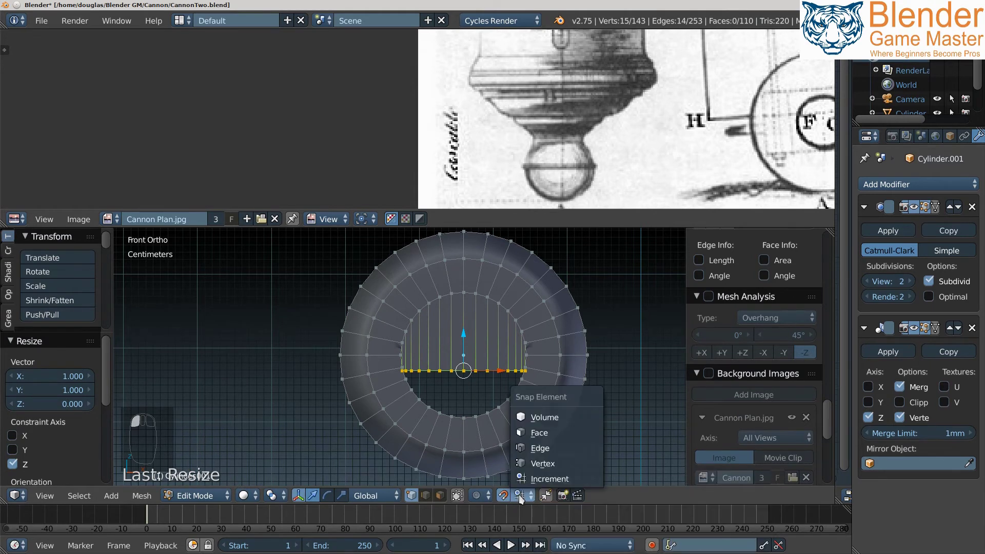
click(530, 467)
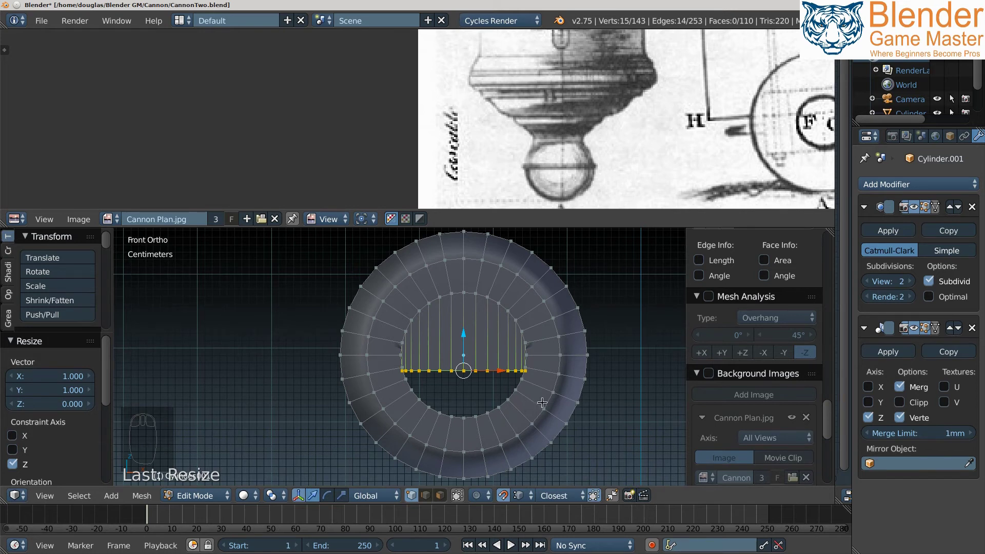
scroll(543, 402, up, 3)
scroll(542, 403, up, 1)
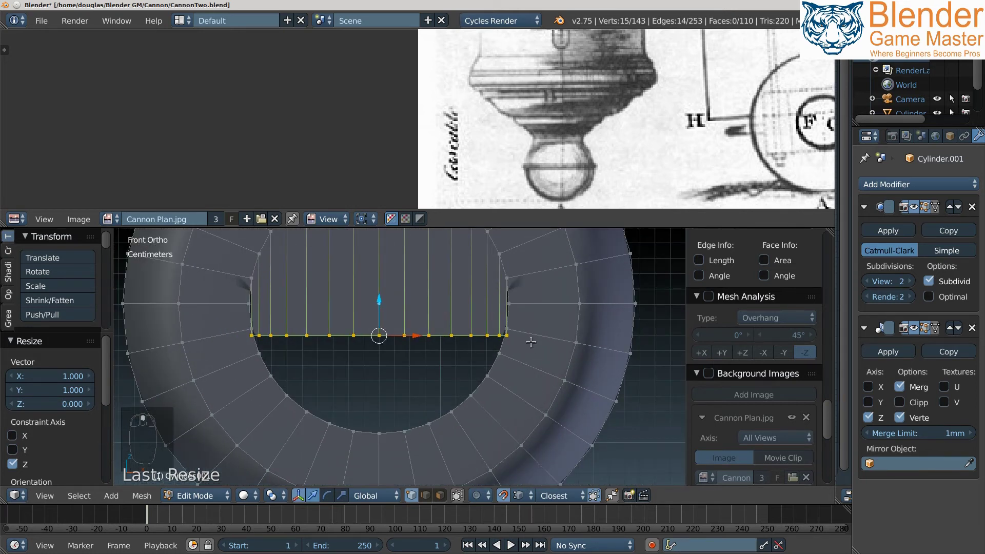
key(g)
key(z)
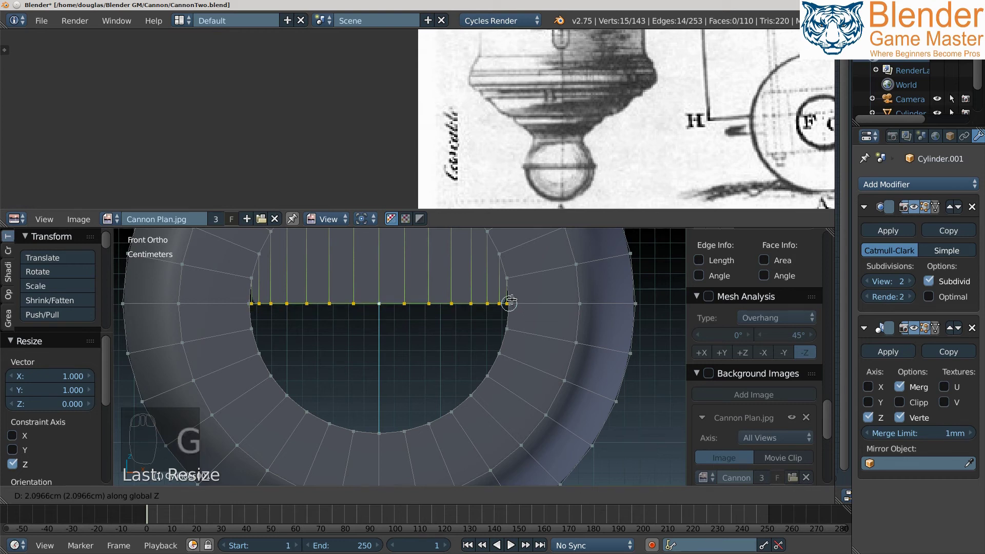
click(510, 302)
scroll(511, 300, up, 3)
scroll(512, 299, up, 2)
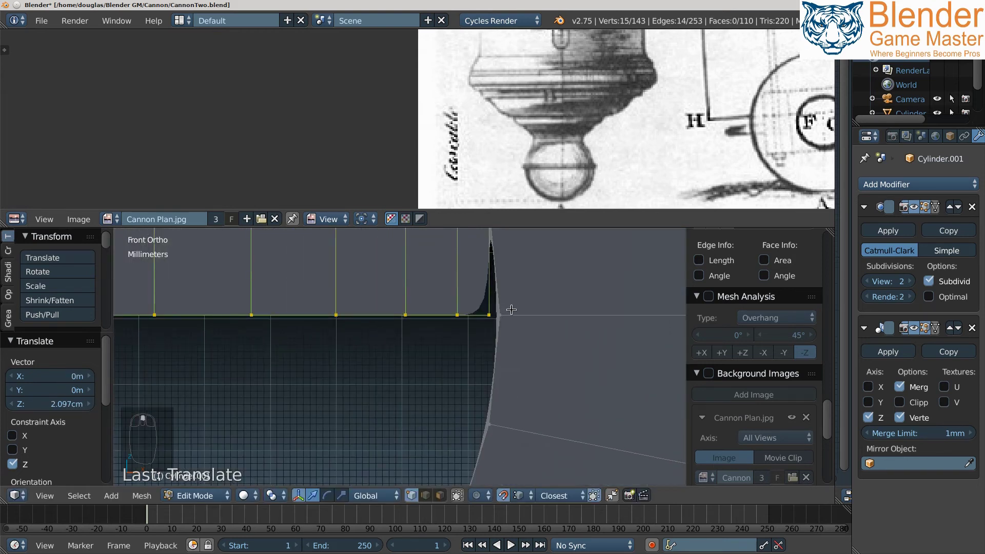
scroll(511, 312, down, 3)
scroll(522, 353, down, 2)
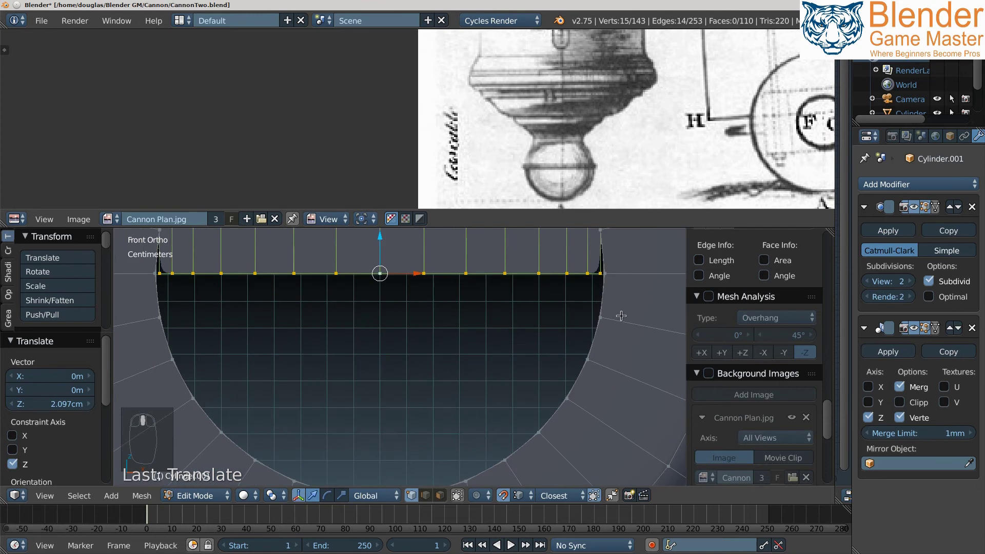
- Circle-select the hole's lower edge vertices and extrude them upward
key(a)
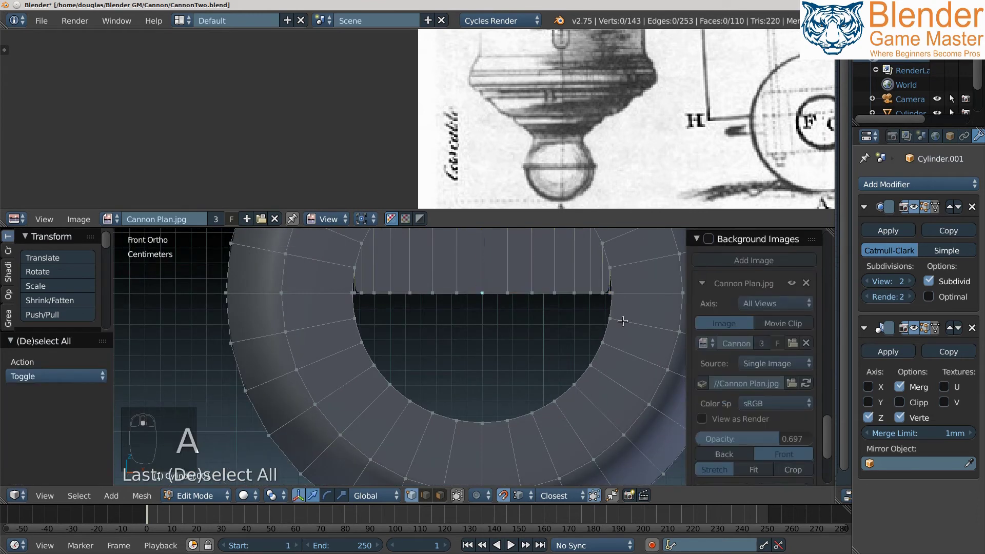
key(c)
mouse_move(612, 317)
mouse_down()
mouse_move(493, 422)
mouse_move(354, 320)
mouse_up()
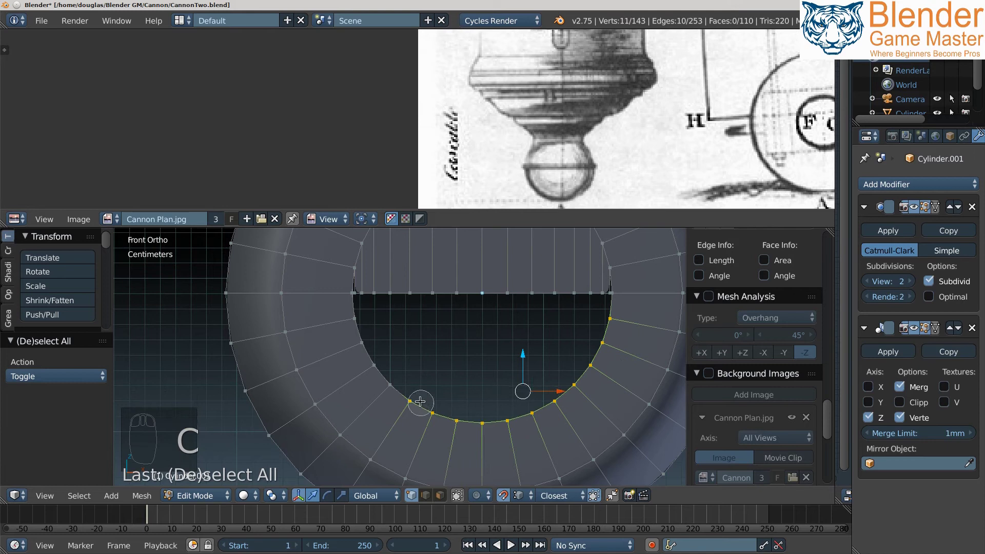
right_click(354, 319)
key(e)
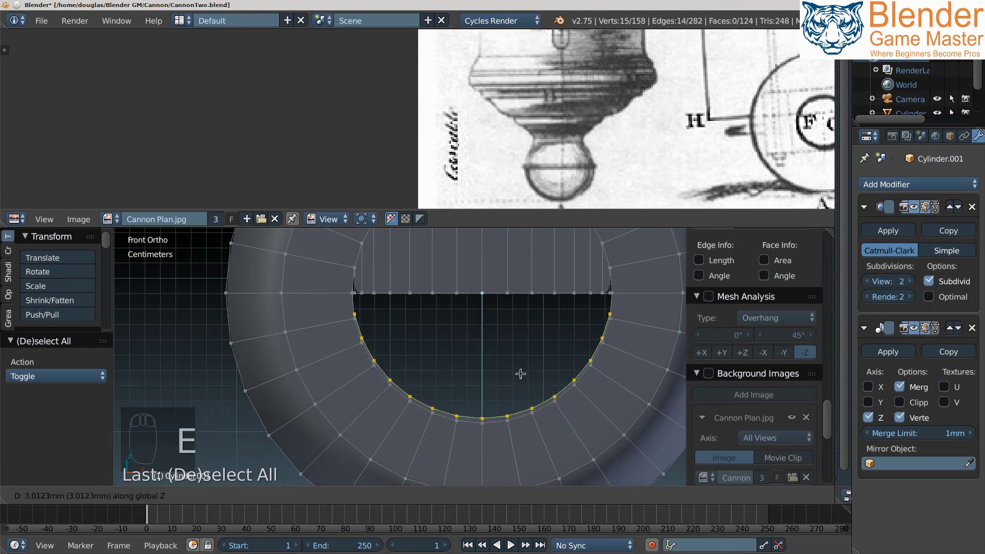
click(523, 335)
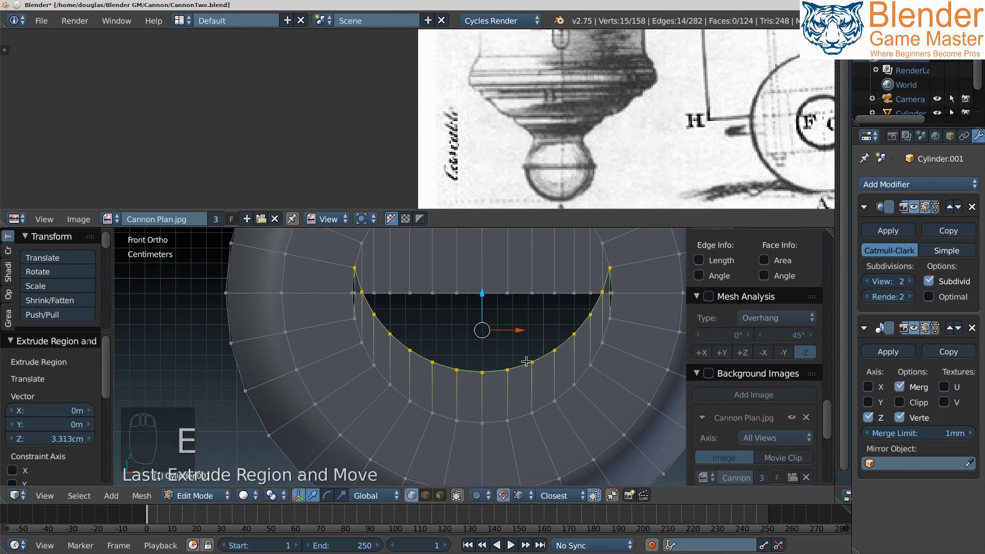
- Flatten the new row and raise it about 2.4 cm along Z onto the upper row
key(s)
key(z)
key(0)
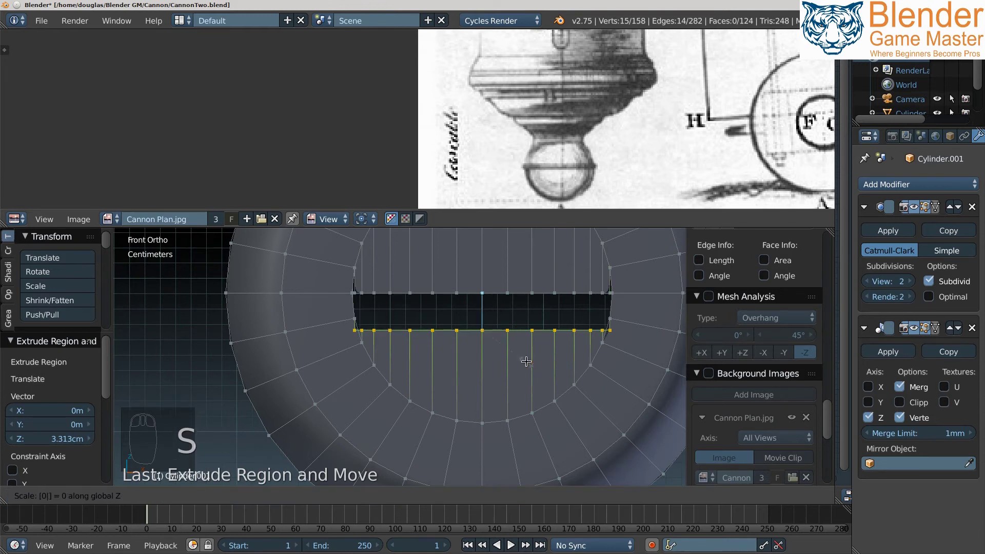
key(Return)
key(g)
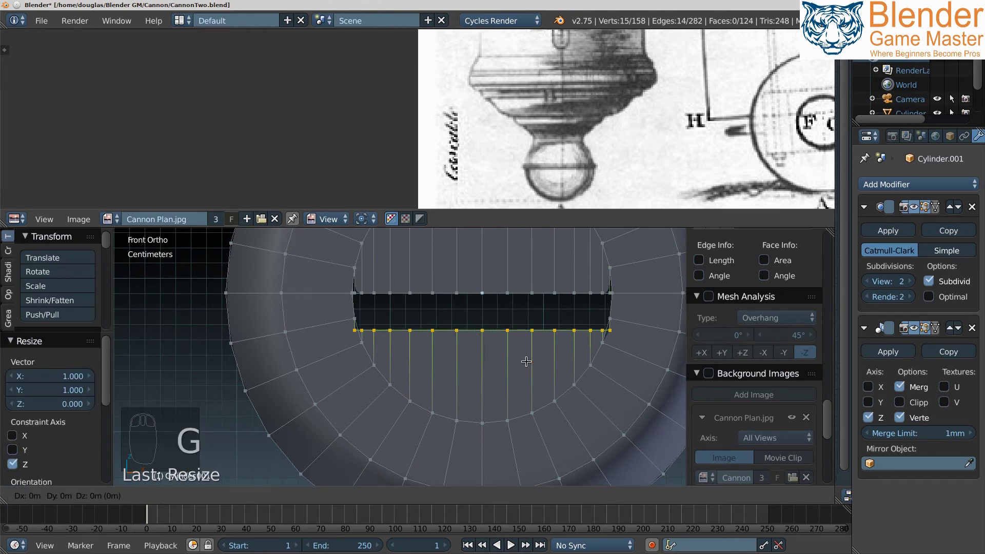
key(z)
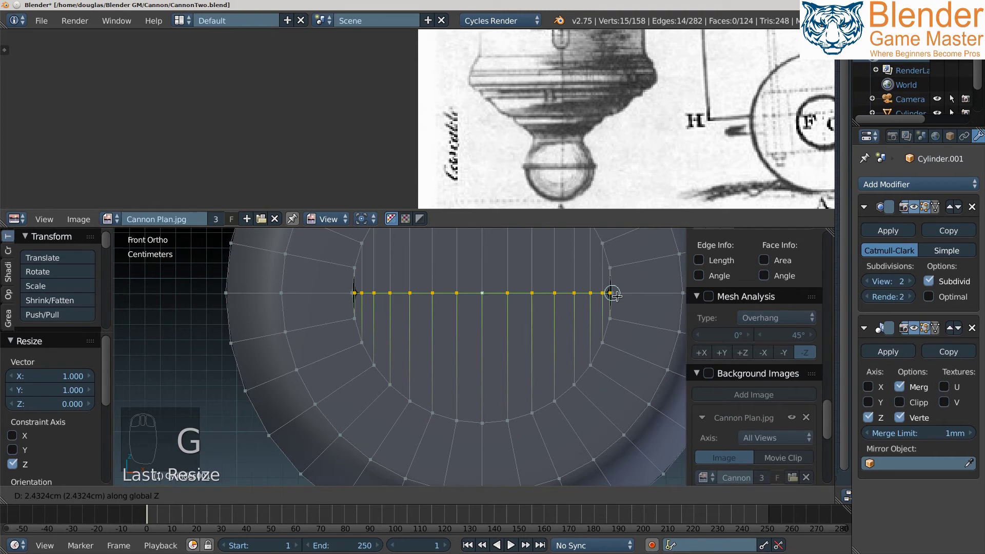
click(612, 294)
scroll(355, 293, up, 3)
scroll(386, 331, up, 2)
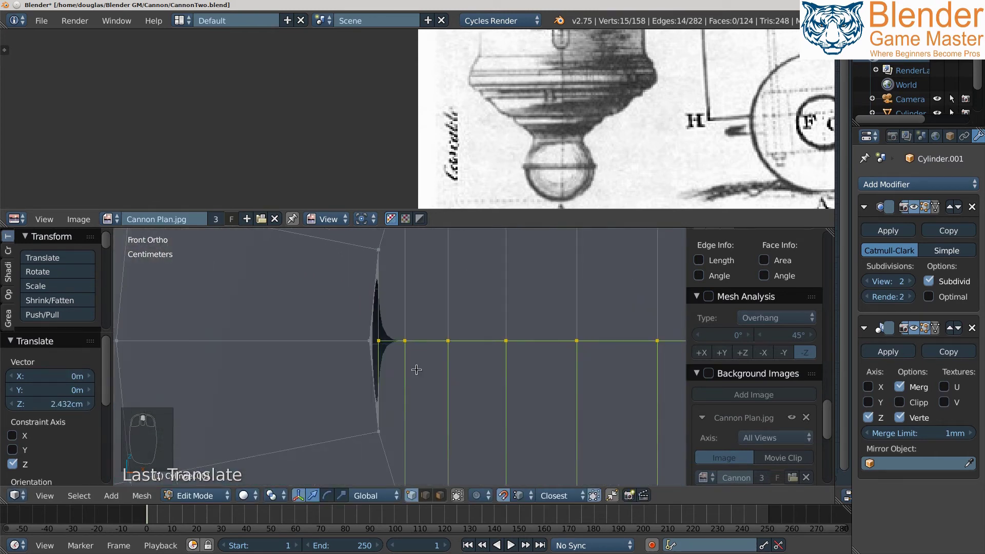
scroll(408, 351, up, 2)
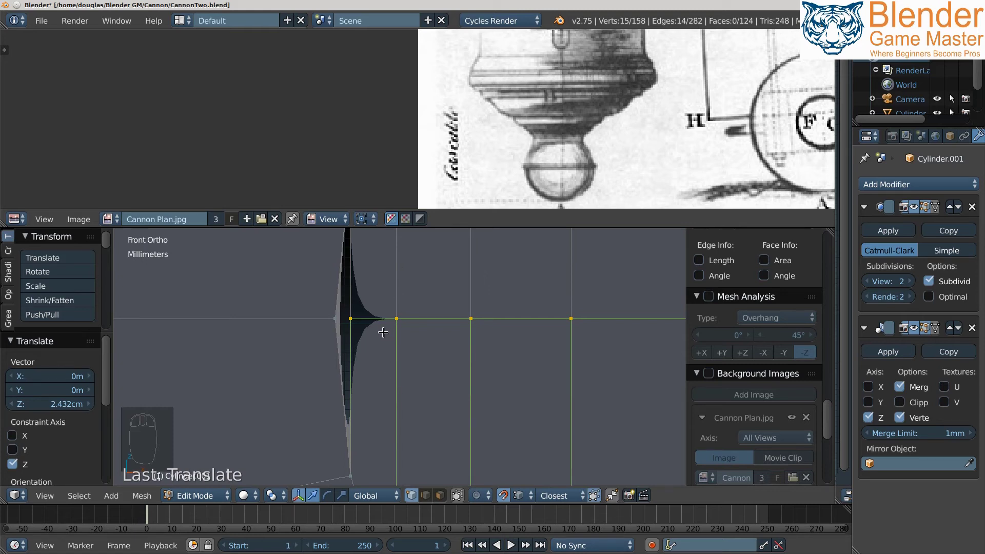
- Select all and run Remove Doubles, merging 15 duplicate vertices to leave 143
key(a)
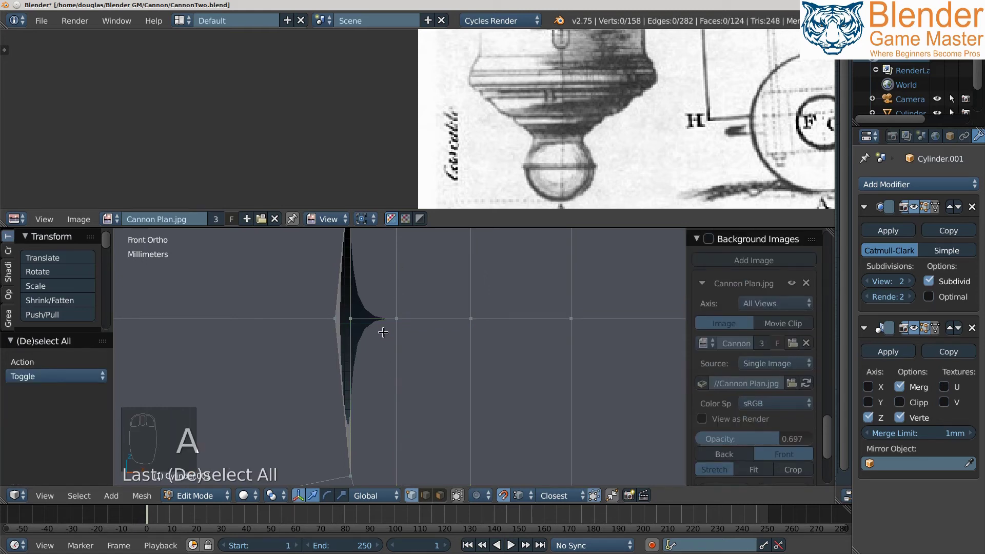
key(a)
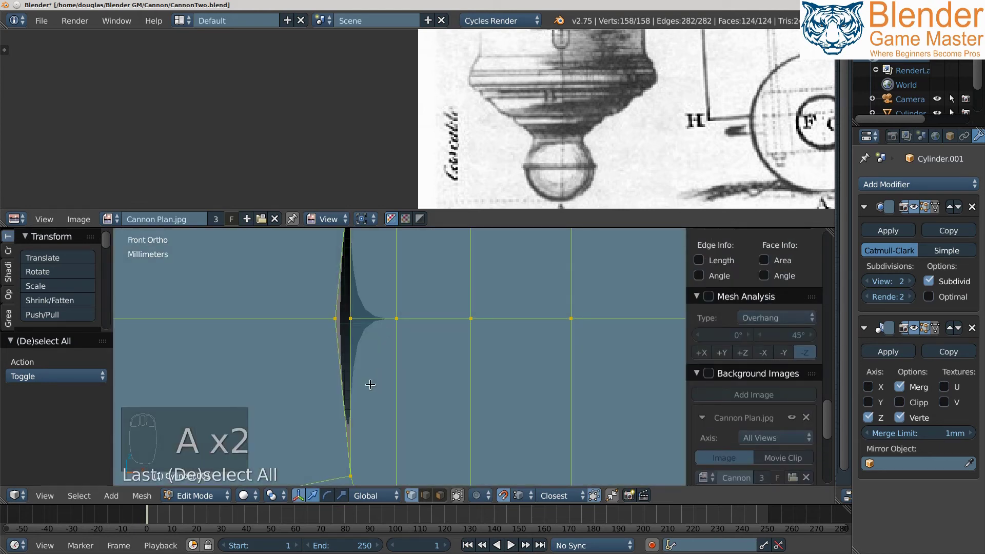
key(ctrl+v)
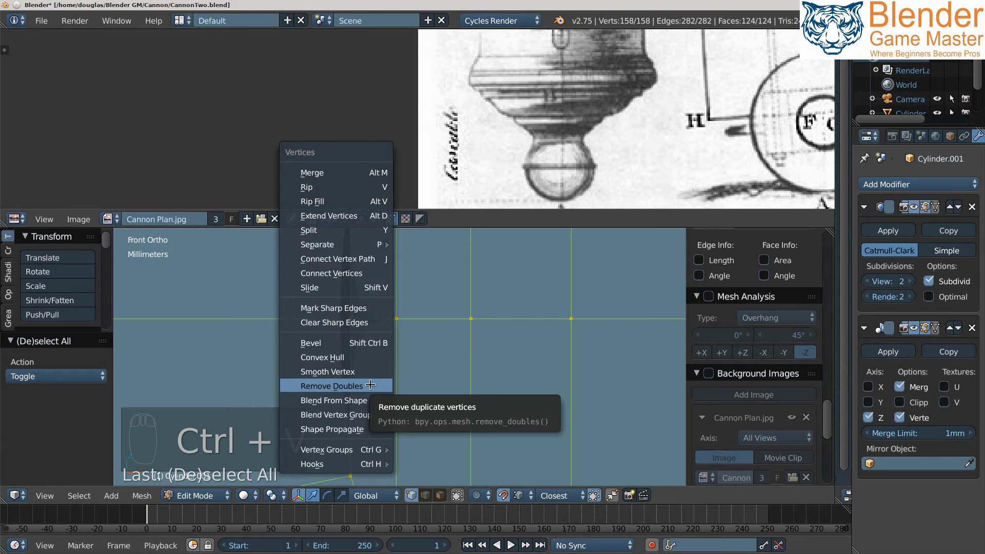
click(370, 385)
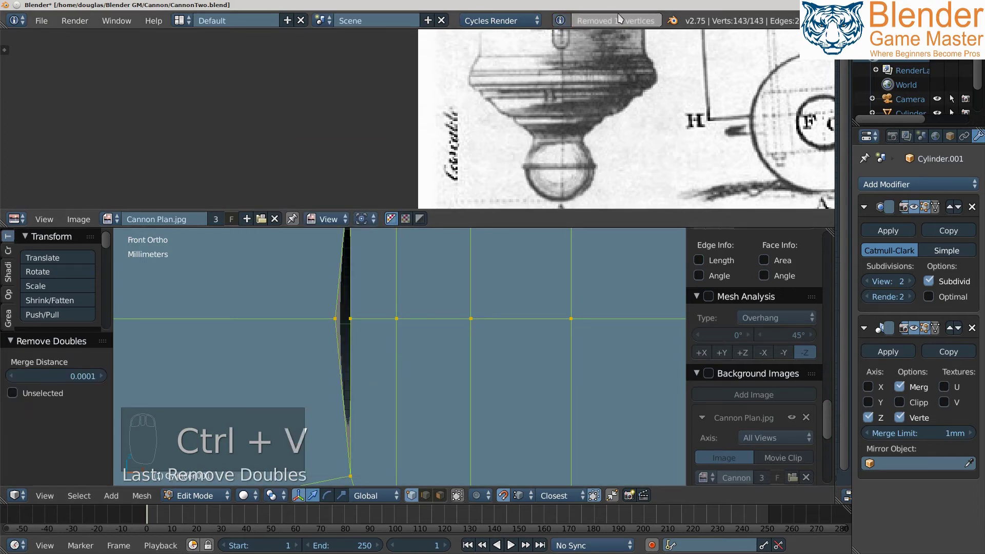
scroll(589, 303, down, 3)
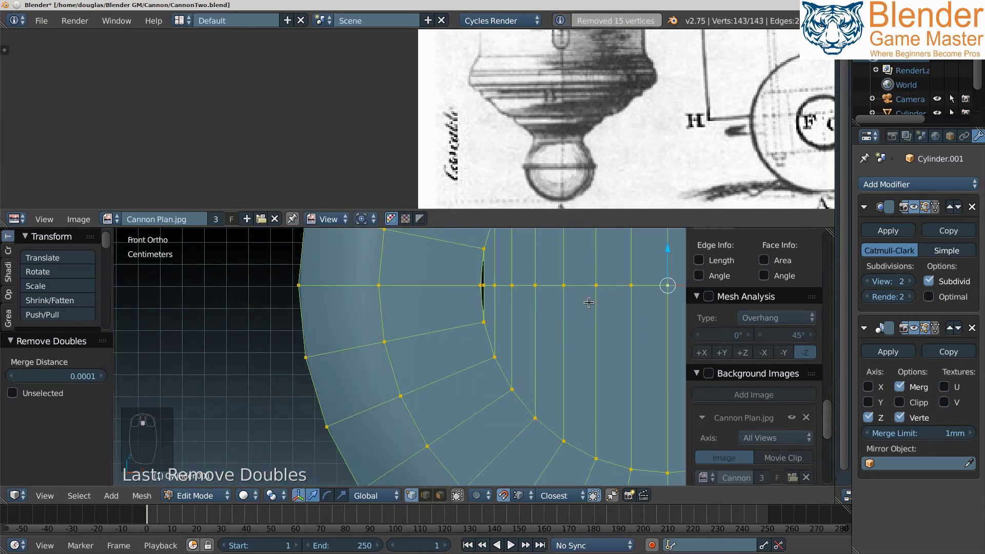
scroll(473, 291, up, 3)
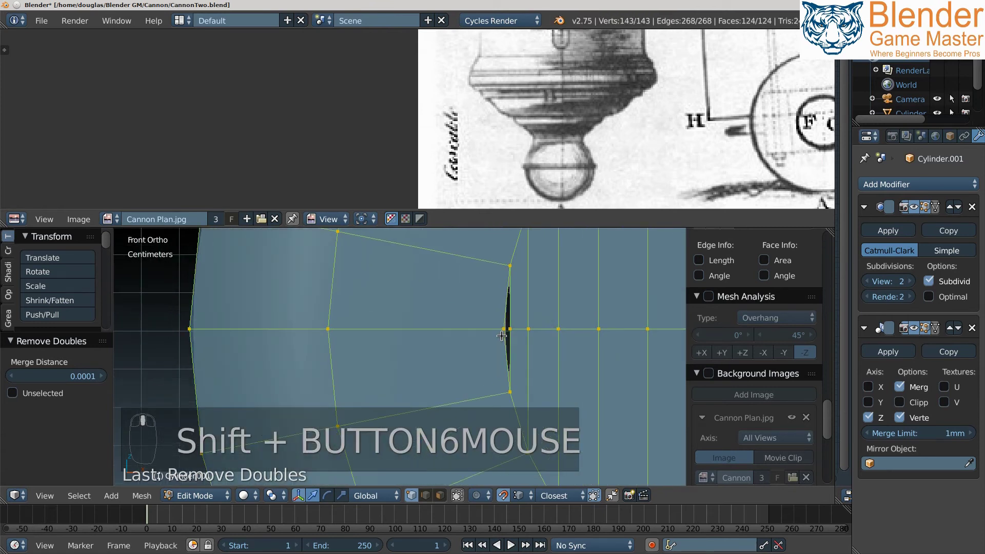
- Paint-select the vertices around the first black sliver and fill it with a face
right_click(513, 416)
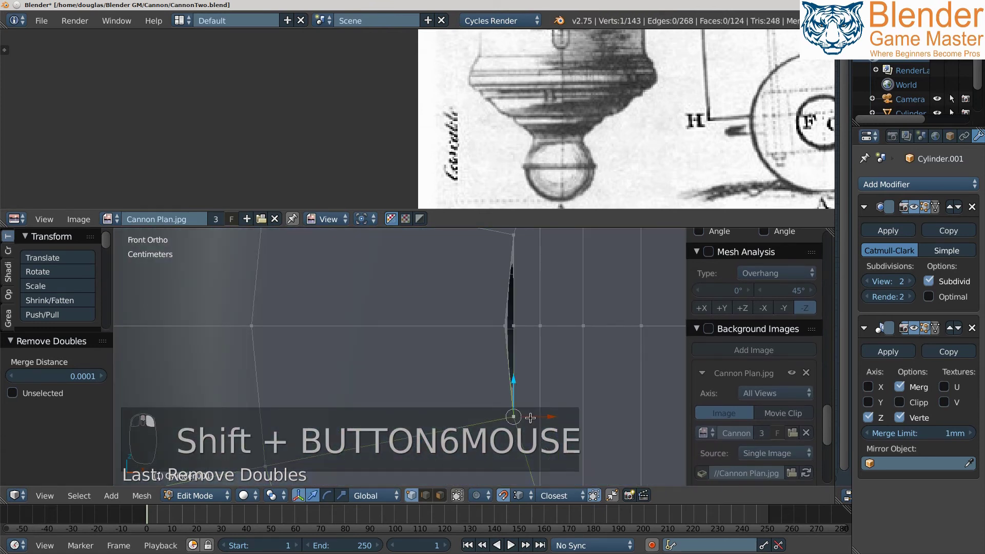
key(c)
drag(513, 385, 513, 330)
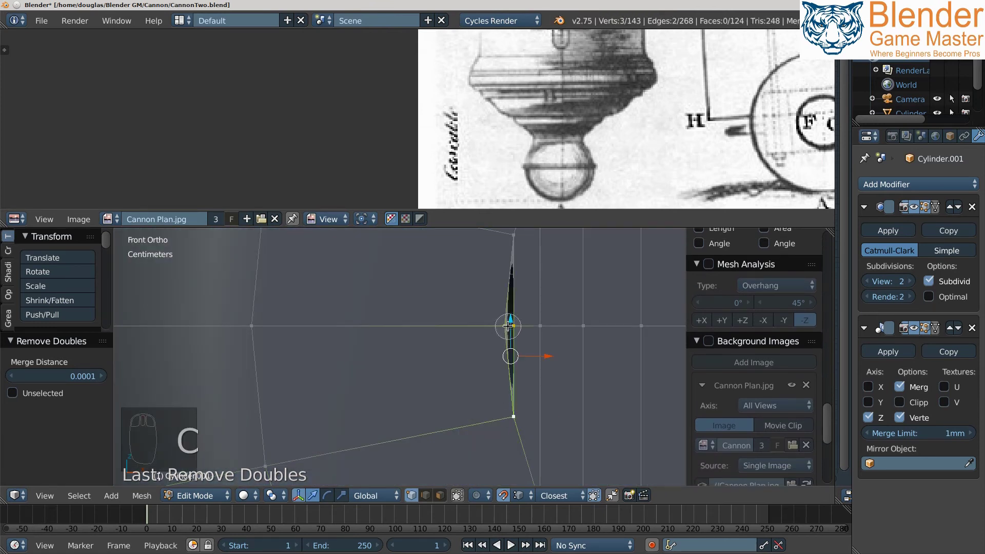
drag(515, 261, 511, 247)
right_click(512, 248)
key(f)
mouse_move(511, 326)
middle_down()
mouse_move(534, 351)
mouse_move(520, 361)
mouse_move(642, 376)
mouse_move(483, 321)
mouse_move(485, 378)
mouse_move(455, 262)
middle_up()
scroll(450, 327, up, 3)
scroll(450, 326, up, 3)
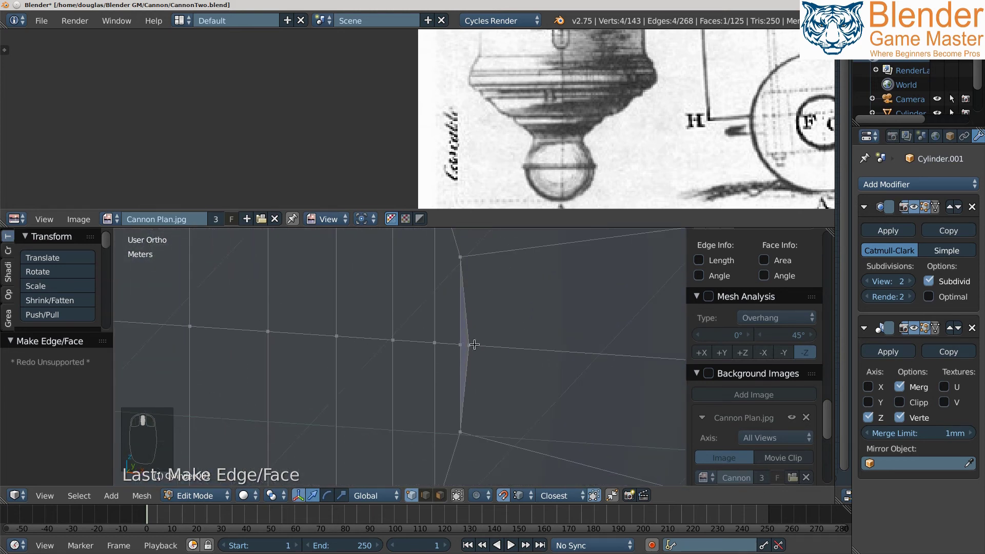
- Select the vertices along the second, vertical gap and fill it with a face
right_click(457, 259)
key(c)
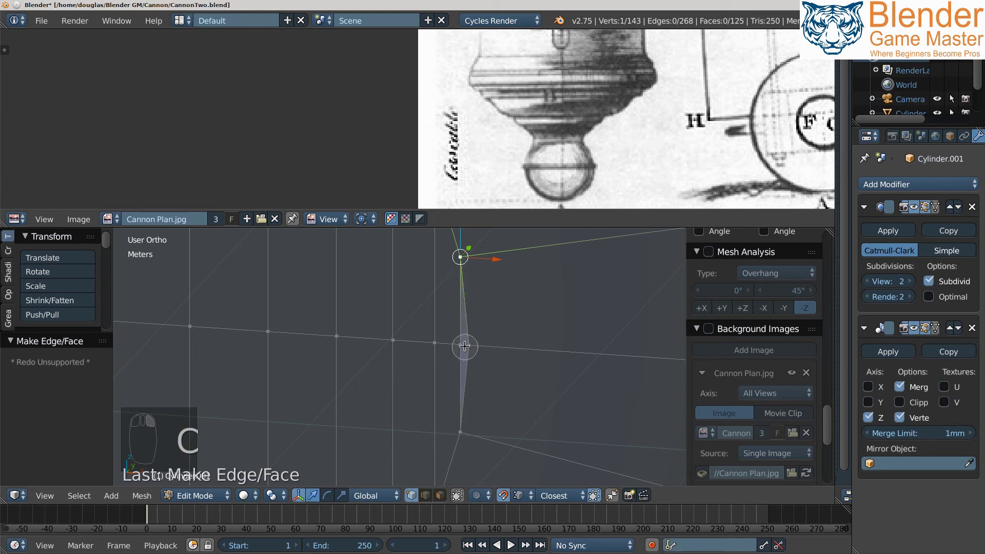
drag(463, 343, 459, 420)
right_click(457, 420)
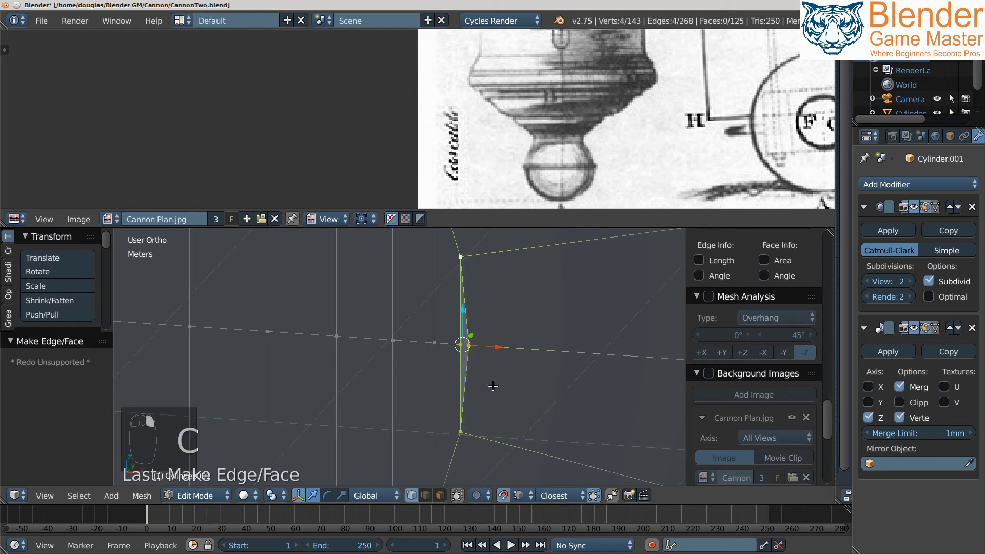
key(f)
scroll(493, 379, down, 5)
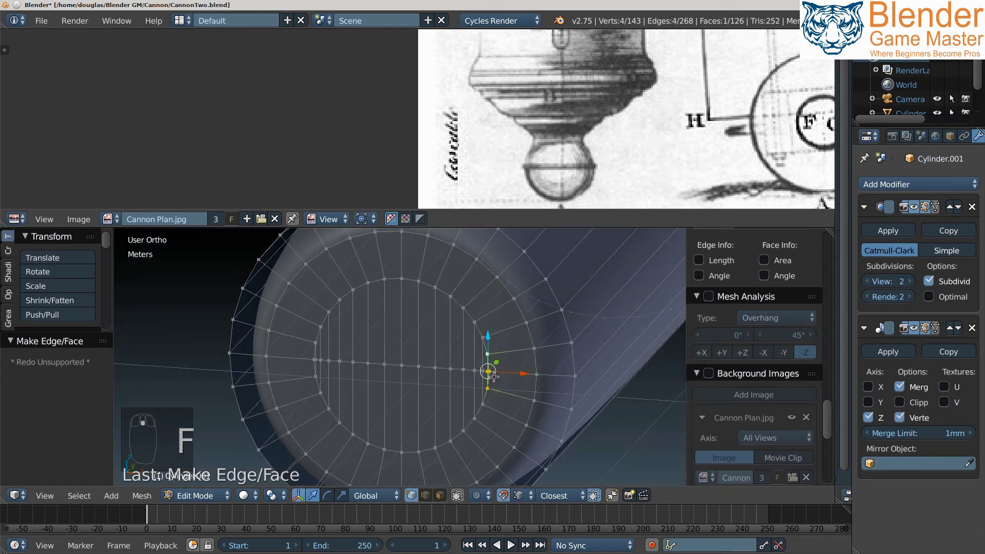
key(Tab)
- Switch to Object Mode, orbit around the smoothed tube, then return to Edit Mode
click(408, 383)
scroll(408, 383, down, 5)
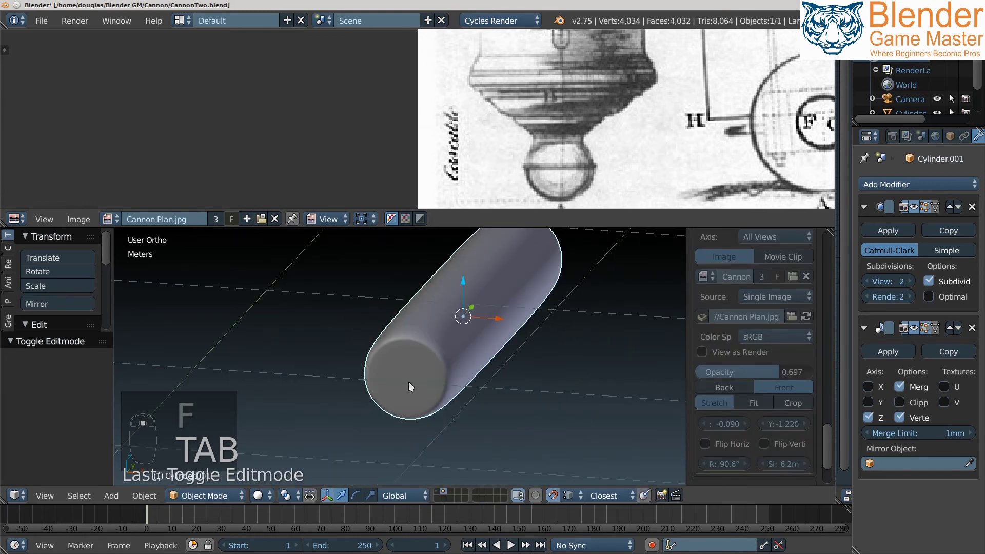
mouse_move(409, 382)
middle_down()
mouse_move(423, 353)
mouse_move(473, 341)
mouse_move(477, 356)
mouse_move(448, 347)
mouse_move(562, 375)
mouse_move(550, 388)
middle_up()
scroll(587, 315, up, 5)
scroll(473, 359, down, 2)
scroll(486, 352, down, 2)
scroll(484, 360, down, 2)
scroll(509, 359, up, 2)
scroll(605, 367, up, 1)
scroll(588, 360, up, 3)
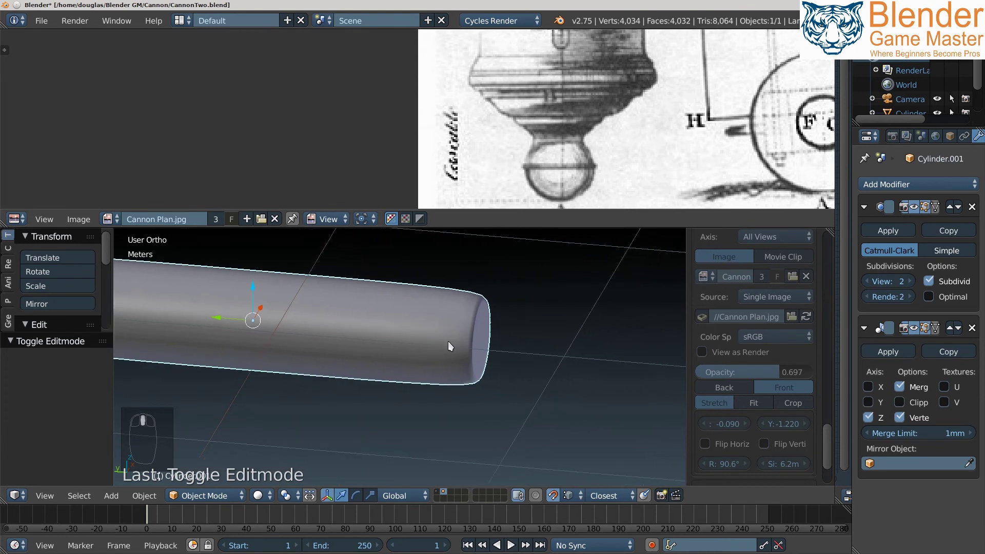
scroll(449, 341, up, 2)
scroll(450, 340, up, 2)
key(Tab)
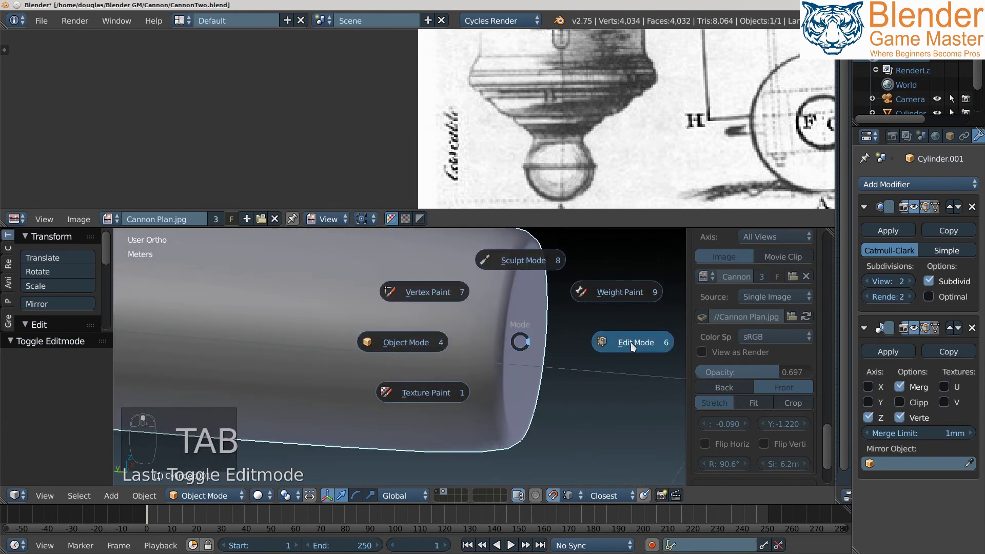
click(630, 342)
middle_drag(581, 340, 583, 401)
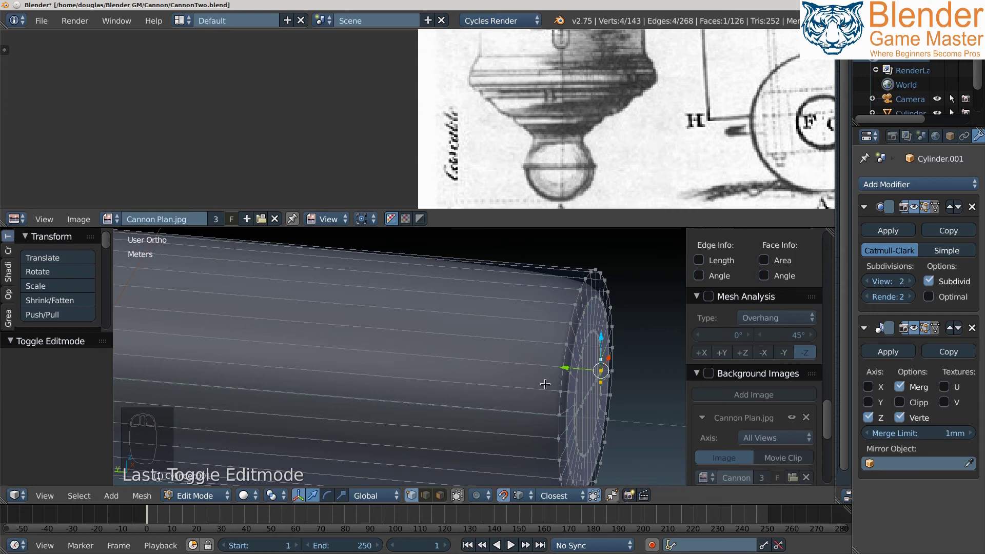
- Add a loop cut on the cylinder side, slid right next to the end edge
key(ctrl+r)
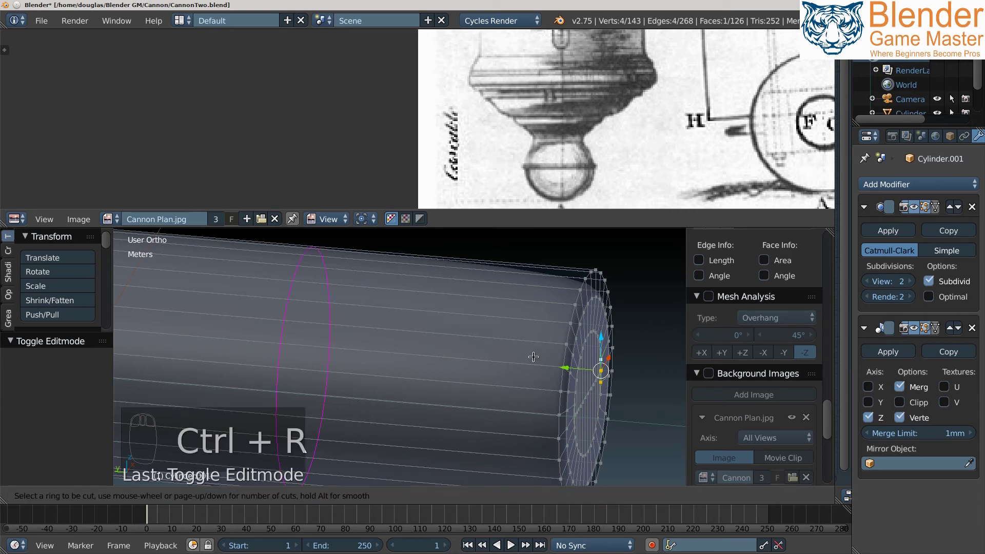
click(534, 357)
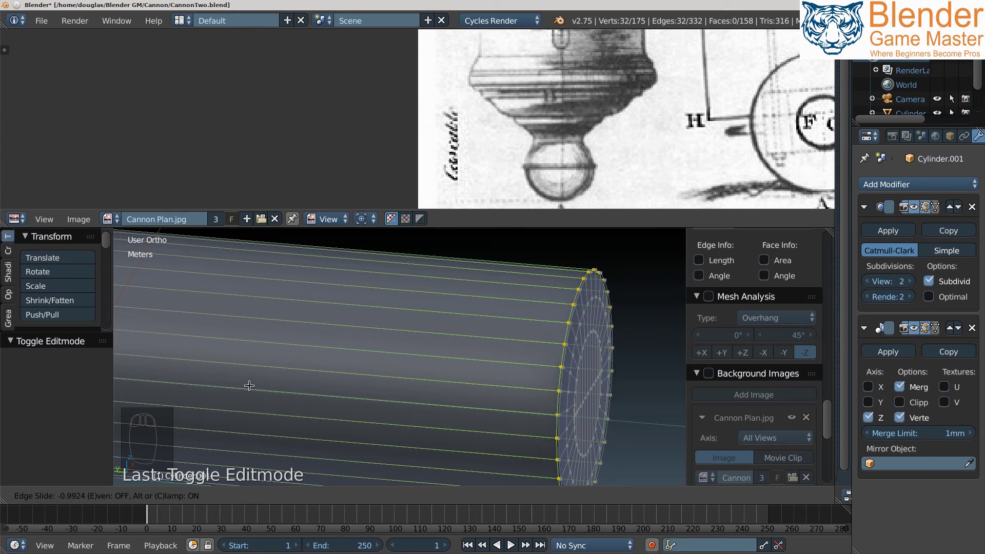
click(248, 386)
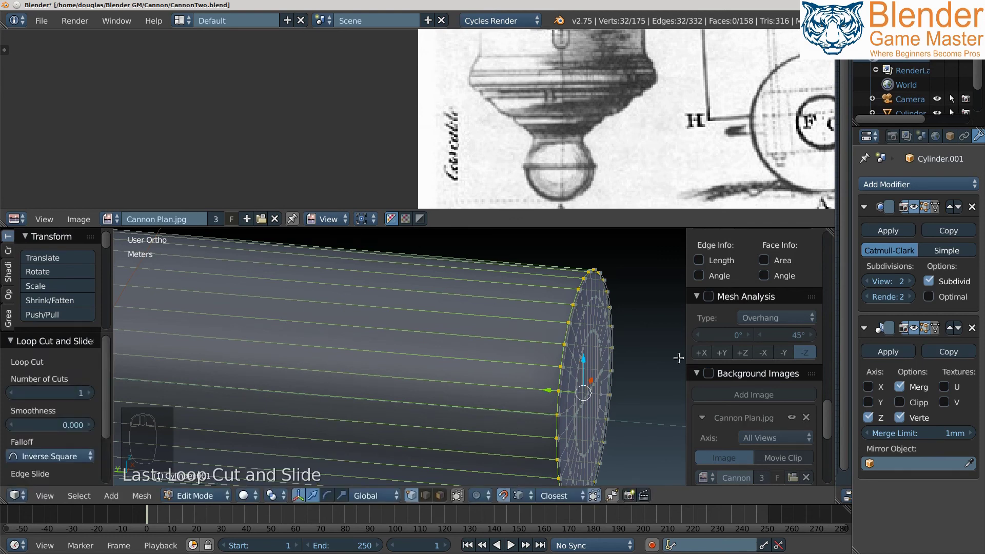
scroll(678, 358, up, 3)
middle_drag(532, 344, 479, 339)
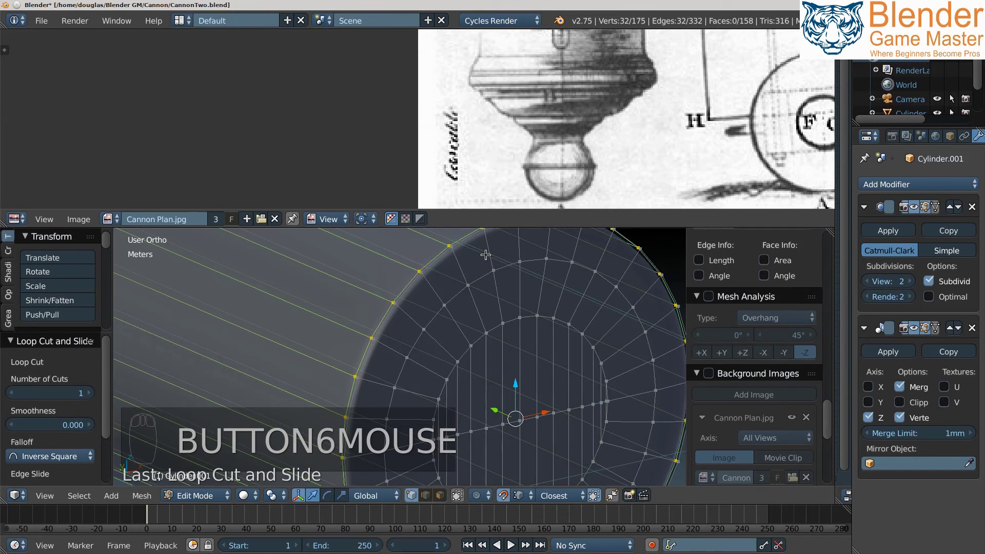
- Add a ring loop cut on the end cap, slid to 0.8 near the outer rim
key(ctrl+r)
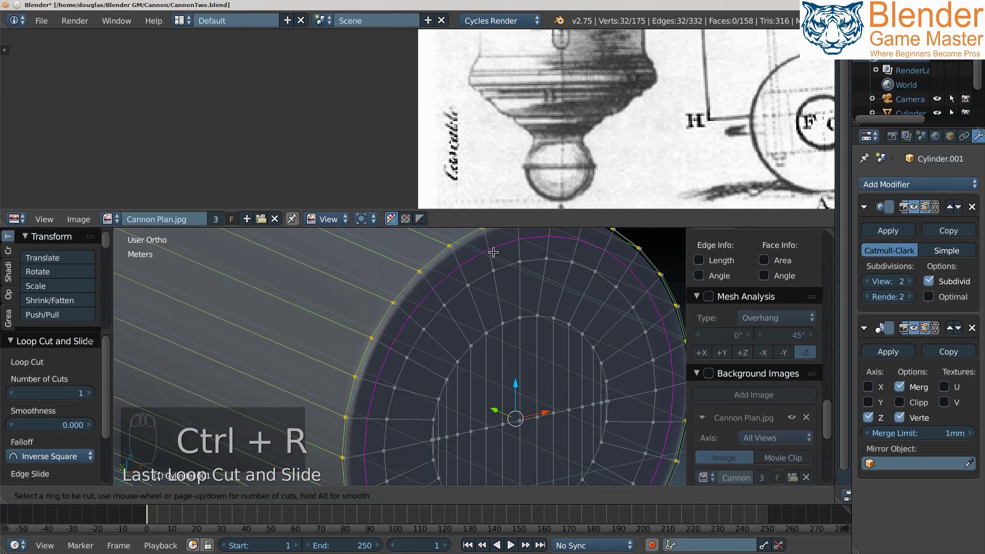
click(491, 255)
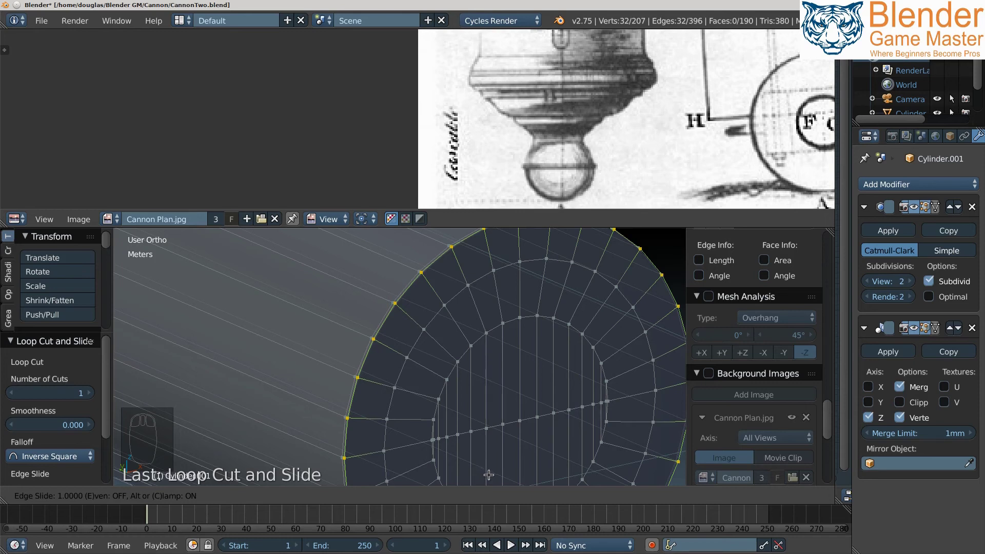
click(509, 233)
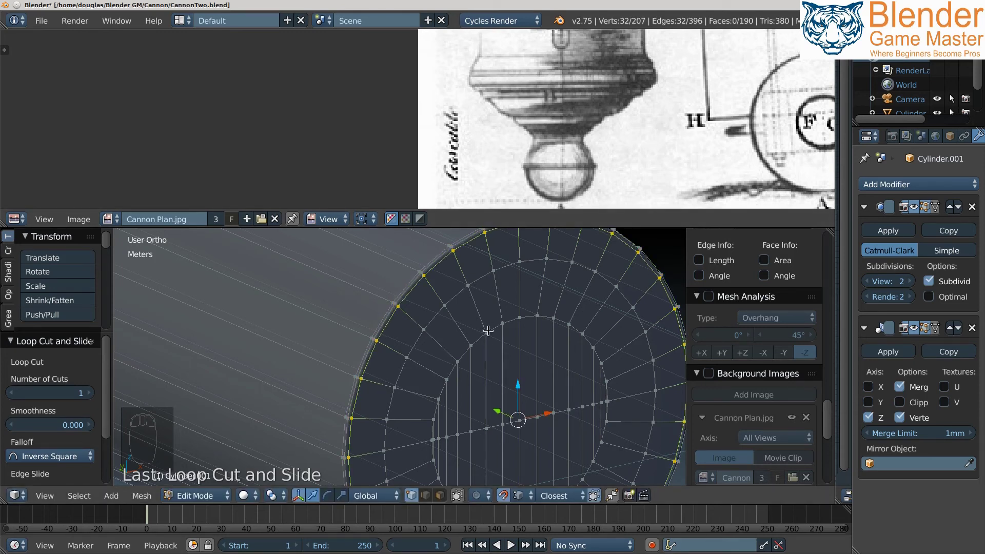
scroll(507, 328, down, 5)
scroll(506, 327, down, 3)
middle_drag(506, 353, 483, 499)
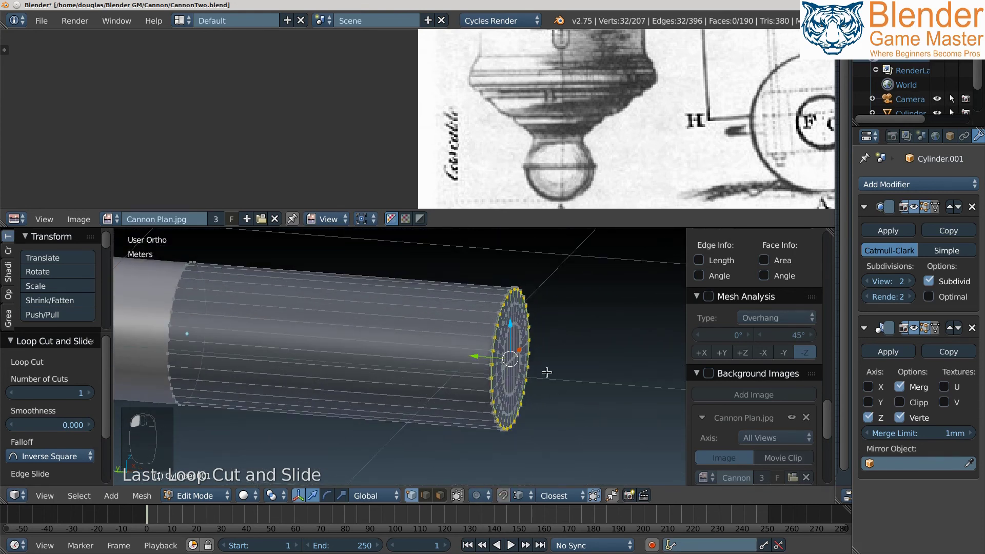
key(Tab)
click(489, 369)
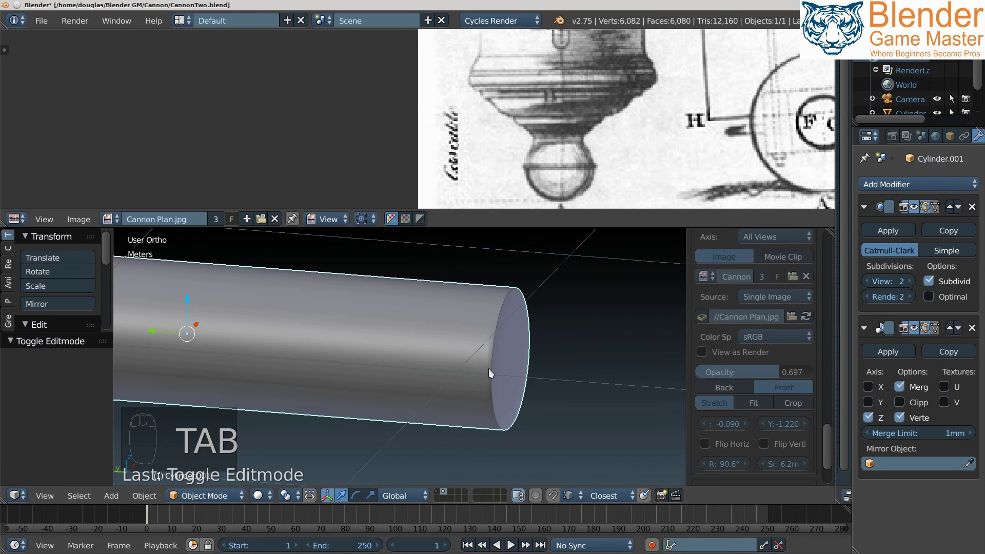
scroll(464, 370, up, 2)
scroll(421, 338, up, 2)
scroll(302, 337, up, 3)
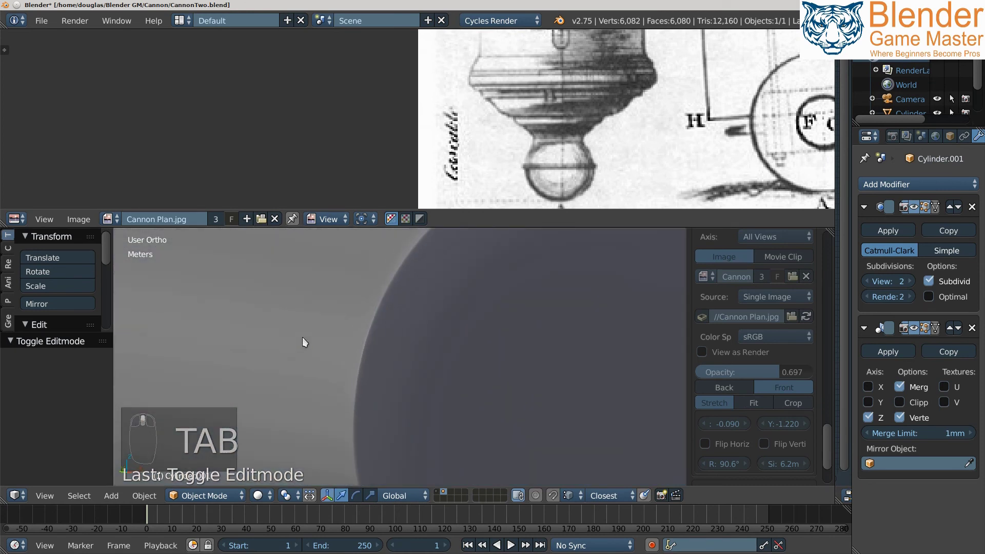
mouse_move(302, 337)
shift+middle_down()
mouse_move(443, 410)
mouse_move(409, 406)
shift+middle_up()
scroll(390, 386, down, 5)
scroll(436, 411, down, 2)
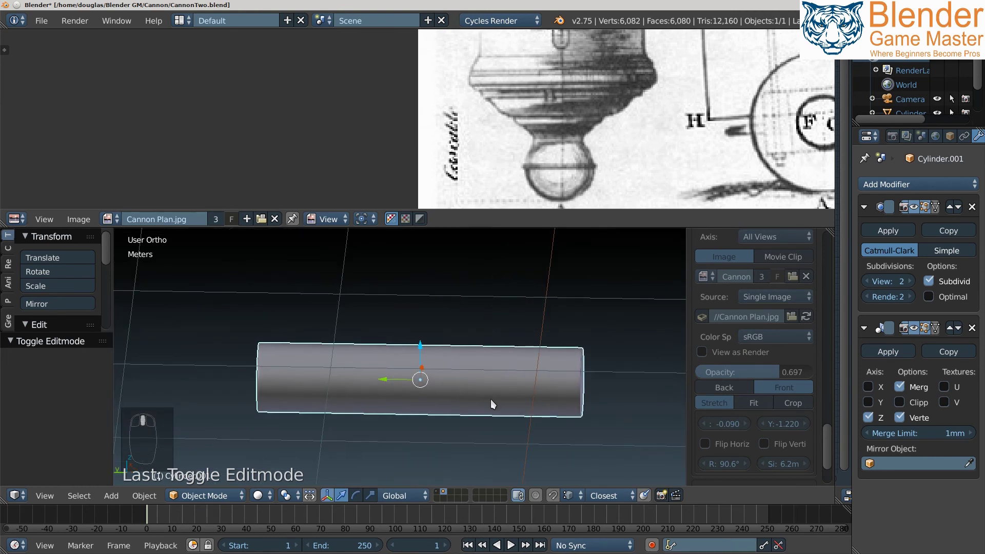
mouse_move(490, 400)
middle_down()
mouse_move(433, 381)
mouse_move(528, 405)
middle_up()
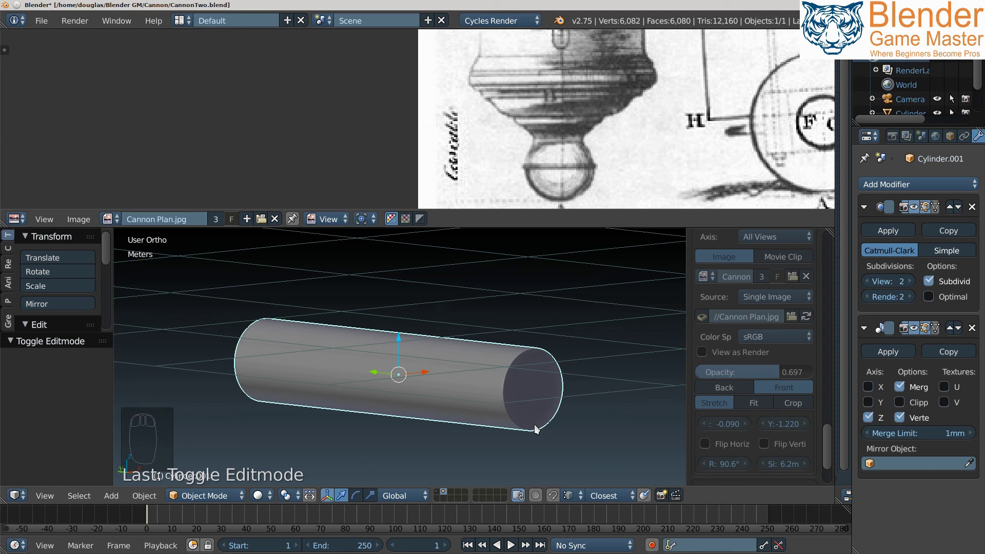
scroll(534, 425, up, 2)
scroll(534, 424, down, 1)
scroll(534, 424, down, 1)
key(Tab)
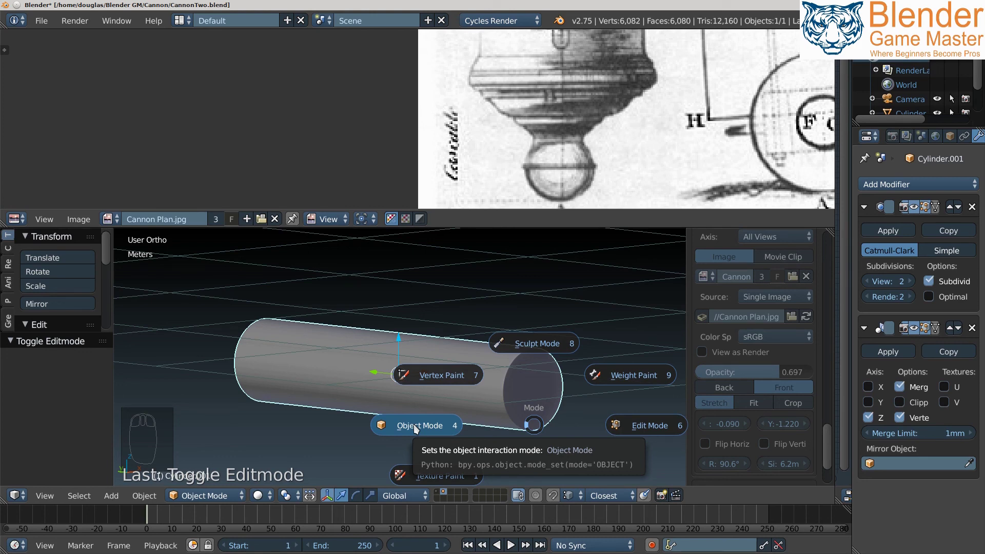
click(415, 427)
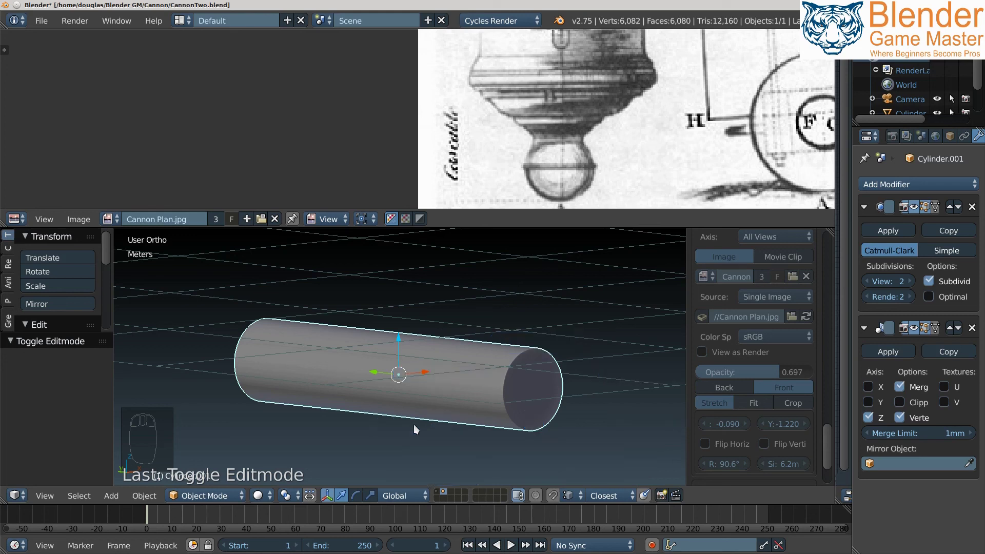